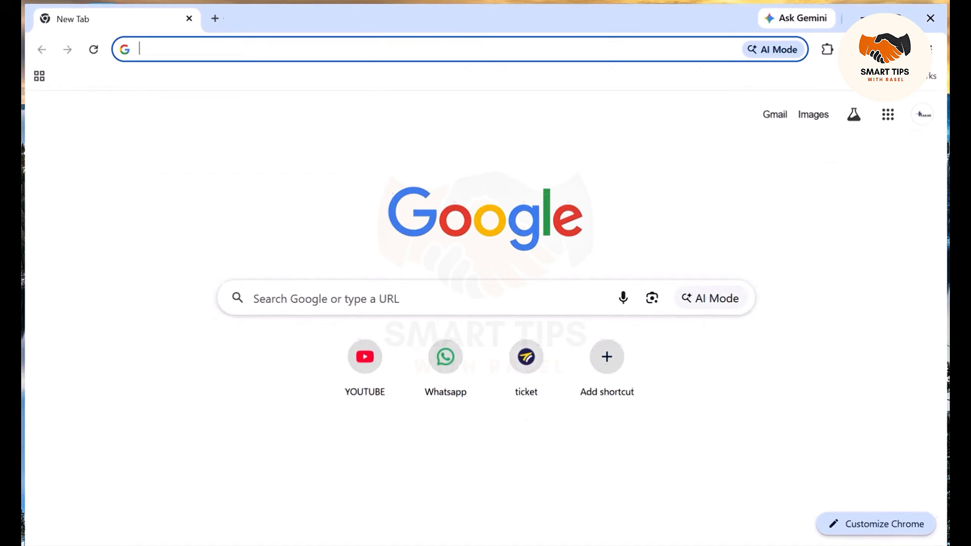
- Search Google for "thai e visa" and open the Official Website of Thailand Electronic Visa
{"action": "left_click", "coordinate": [202, 51]}
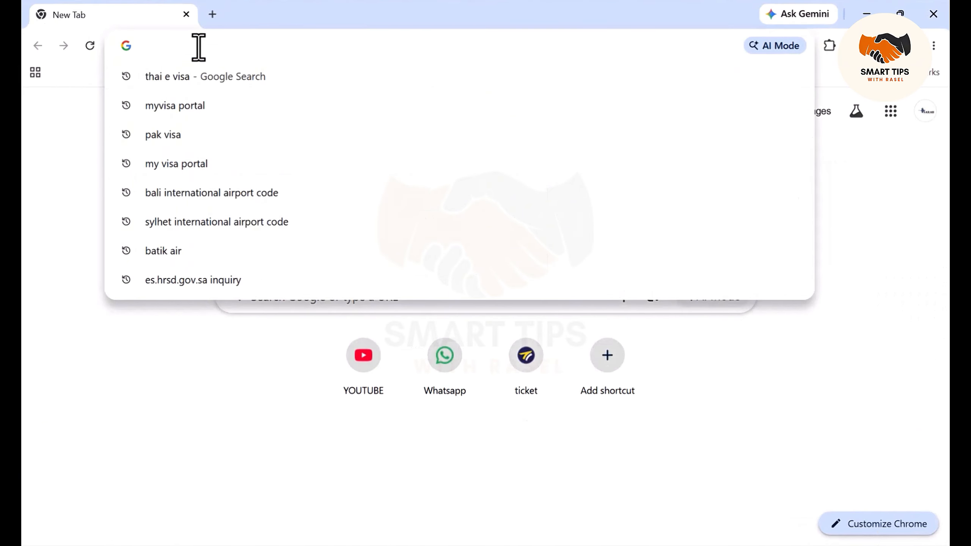
{"action": "type", "text": "thai "}
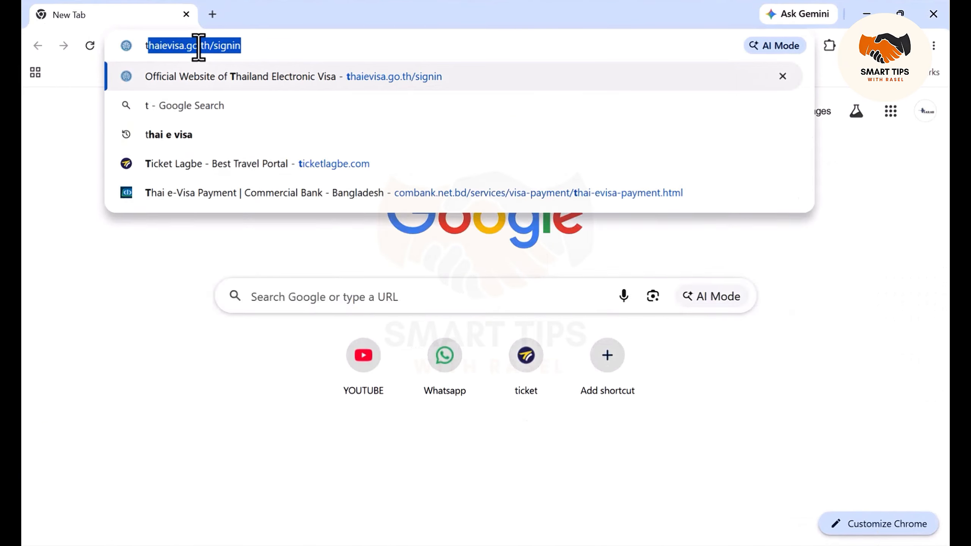
{"action": "type", "text": "e visa"}
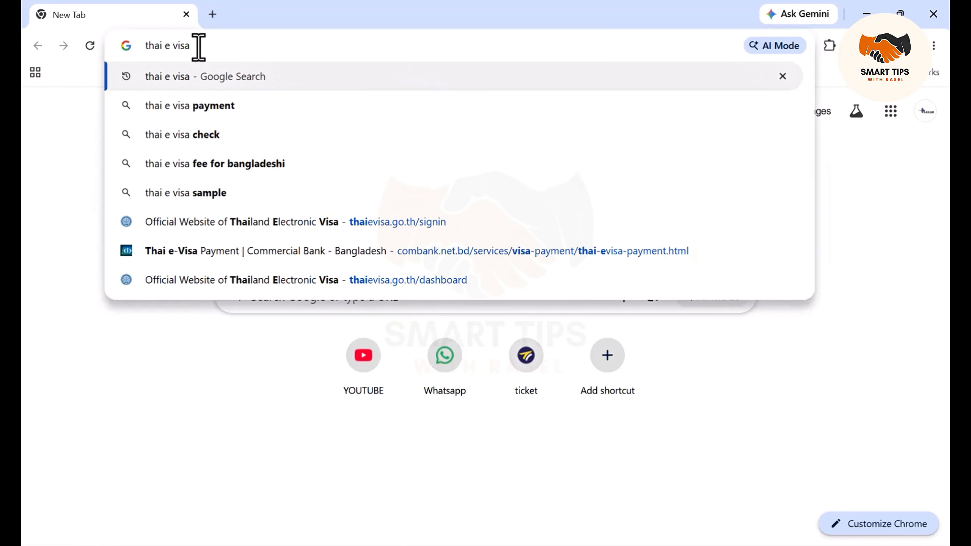
{"action": "key", "text": "Return"}
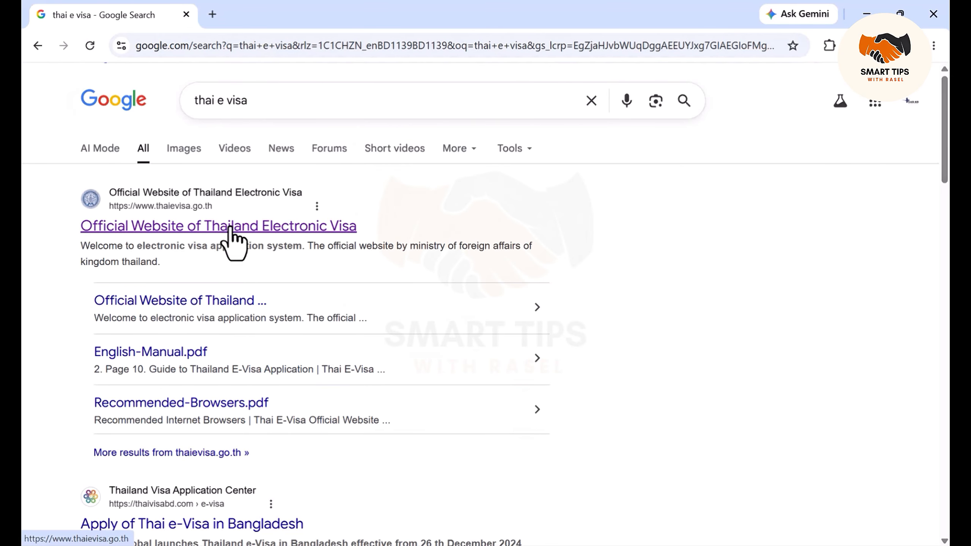
{"action": "left_click", "coordinate": [179, 232]}
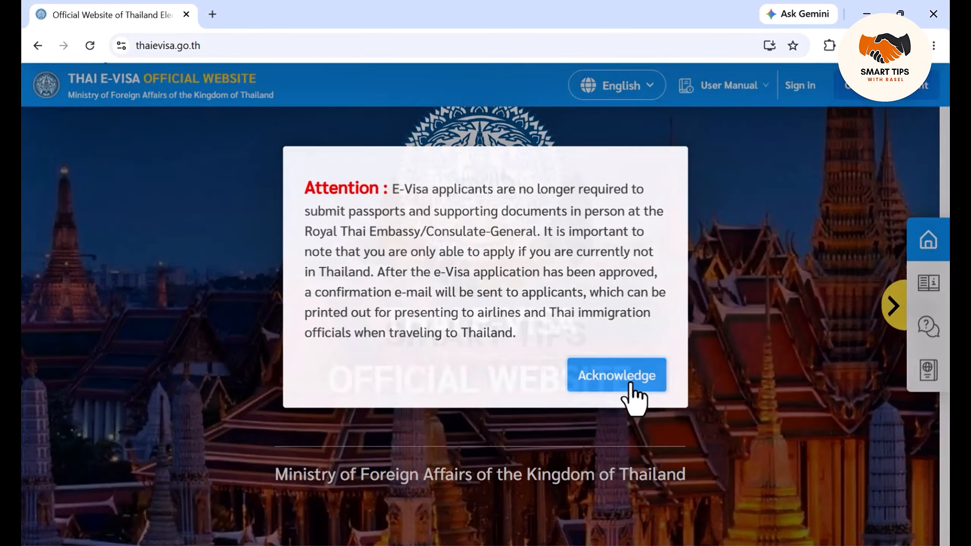
- Acknowledge the e-Visa attention notice and open the account registration form
{"action": "left_click", "coordinate": [631, 386]}
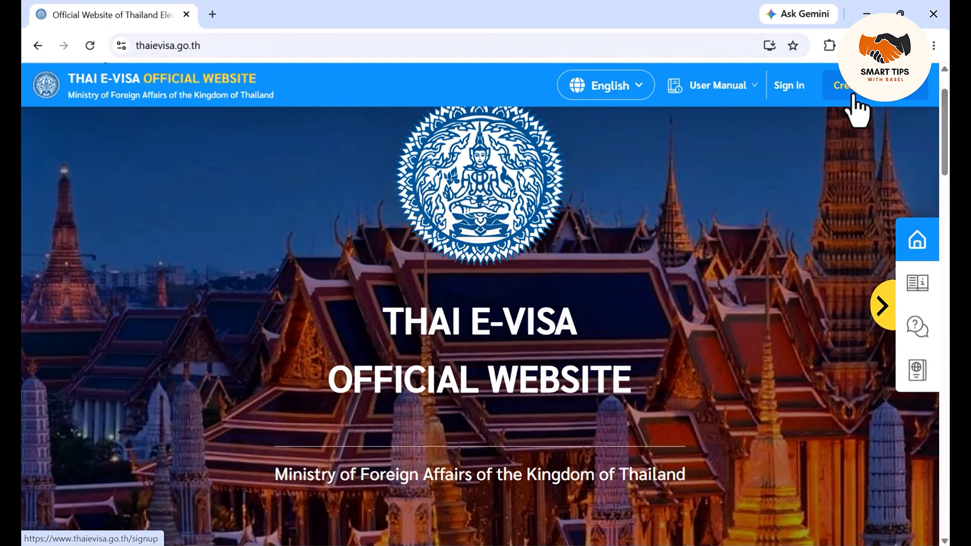
{"action": "left_click", "coordinate": [871, 99]}
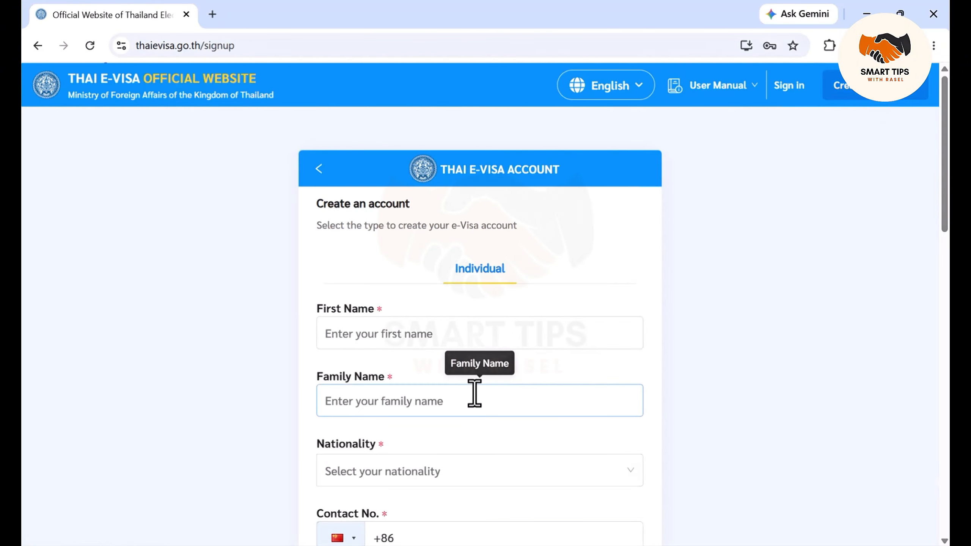
- Examine the registration form's required fields, including the first name and family name entries
{"action": "scroll", "coordinate": [386, 365], "scroll_direction": "down", "scroll_amount": 5}
{"action": "scroll", "coordinate": [475, 402], "scroll_direction": "up", "scroll_amount": 5}
{"action": "scroll", "coordinate": [472, 373], "scroll_direction": "down", "scroll_amount": 4}
{"action": "scroll", "coordinate": [470, 357], "scroll_direction": "down", "scroll_amount": 10}
{"action": "scroll", "coordinate": [471, 376], "scroll_direction": "up", "scroll_amount": 12}
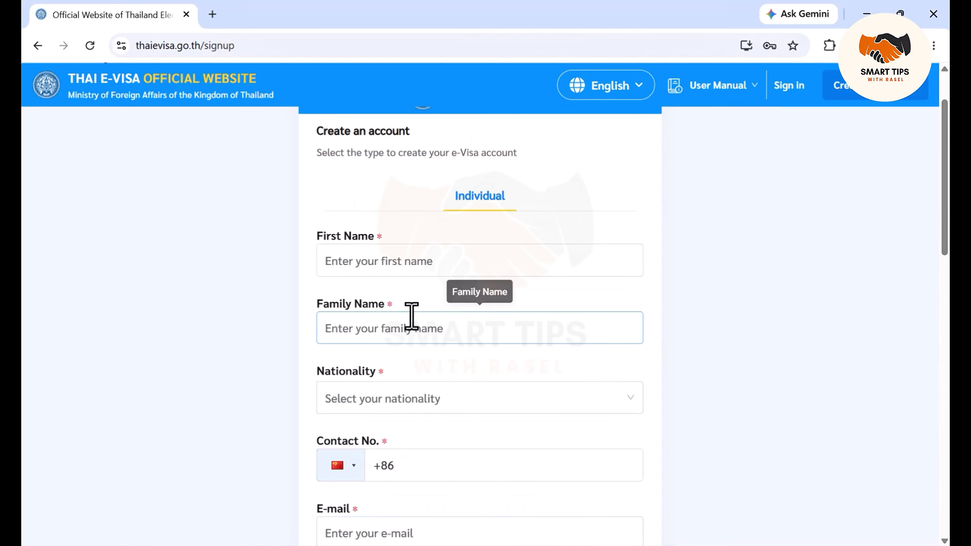
{"action": "left_click_drag", "start_coordinate": [316, 235], "coordinate": [390, 233]}
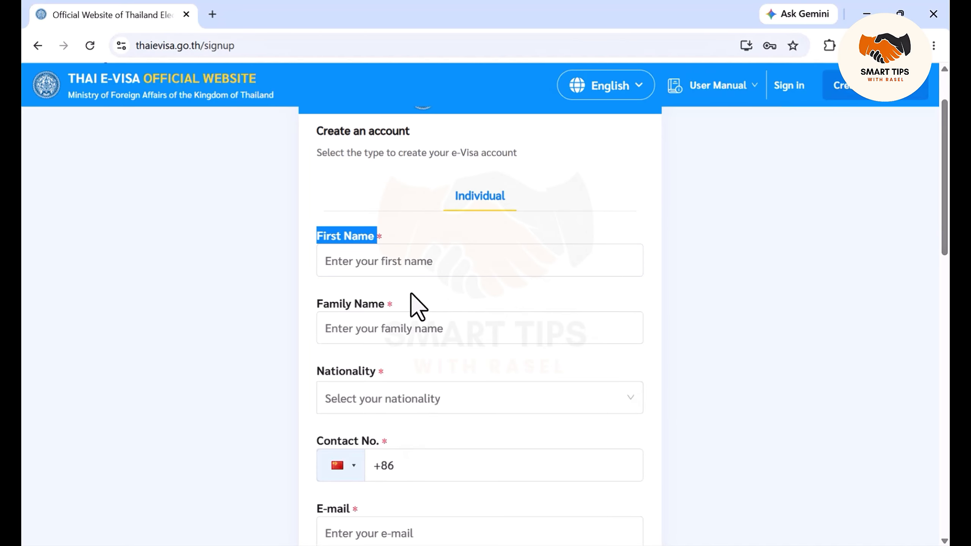
{"action": "left_click", "coordinate": [347, 193]}
{"action": "mouse_move", "coordinate": [319, 302]}
{"action": "left_mouse_down"}
{"action": "mouse_move", "coordinate": [366, 293]}
{"action": "mouse_move", "coordinate": [324, 298]}
{"action": "left_mouse_up"}
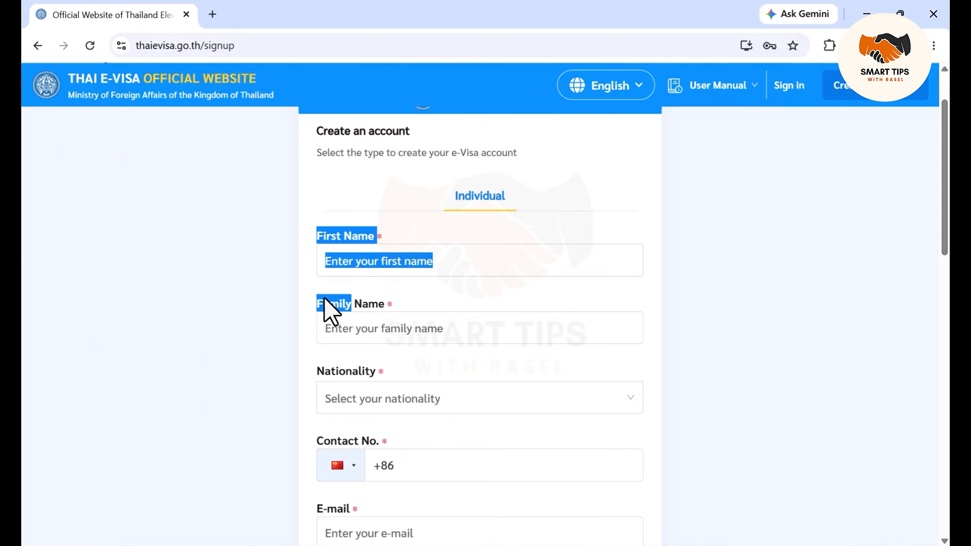
{"action": "left_click", "coordinate": [417, 287]}
{"action": "scroll", "coordinate": [422, 286], "scroll_direction": "down", "scroll_amount": 1}
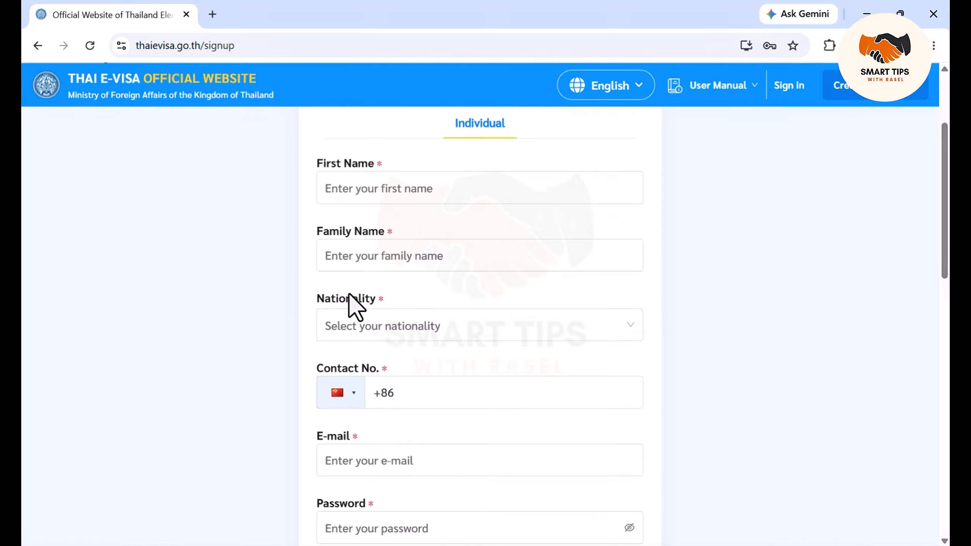
- Set the nationality in the registration form to Bangladesh
{"action": "left_click_drag", "start_coordinate": [314, 297], "coordinate": [380, 299]}
{"action": "left_click", "coordinate": [411, 287]}
{"action": "left_click", "coordinate": [630, 327]}
{"action": "scroll", "coordinate": [493, 419], "scroll_direction": "down", "scroll_amount": 8}
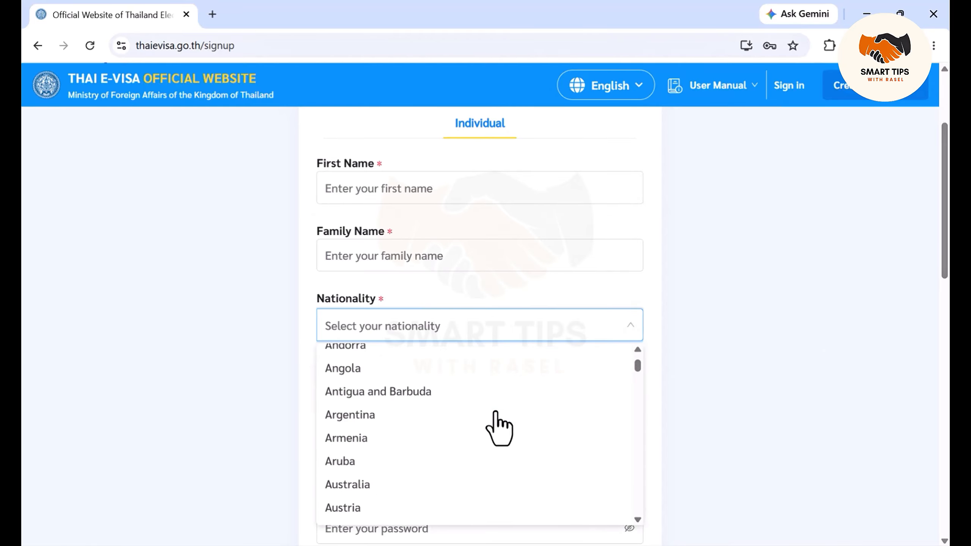
{"action": "left_click", "coordinate": [493, 419]}
- Choose Bangladesh +880 as the country code for the contact number
{"action": "scroll", "coordinate": [525, 383], "scroll_direction": "down", "scroll_amount": 3}
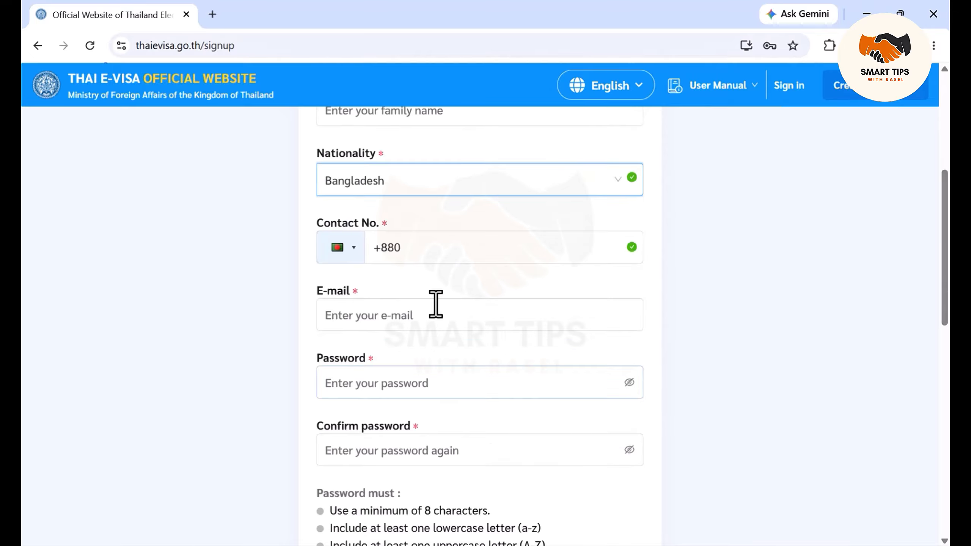
{"action": "left_click", "coordinate": [347, 255]}
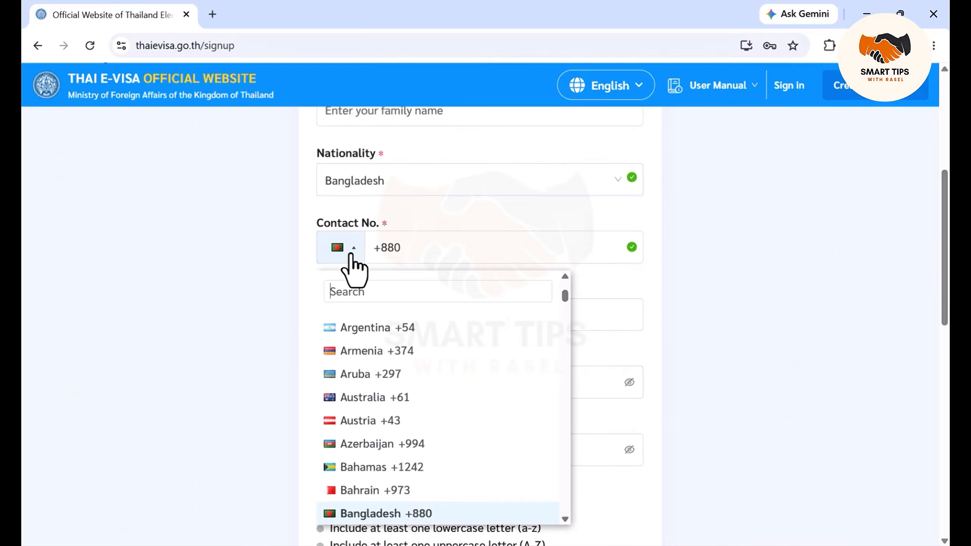
{"action": "scroll", "coordinate": [379, 397], "scroll_direction": "down", "scroll_amount": 3}
{"action": "left_click", "coordinate": [379, 368]}
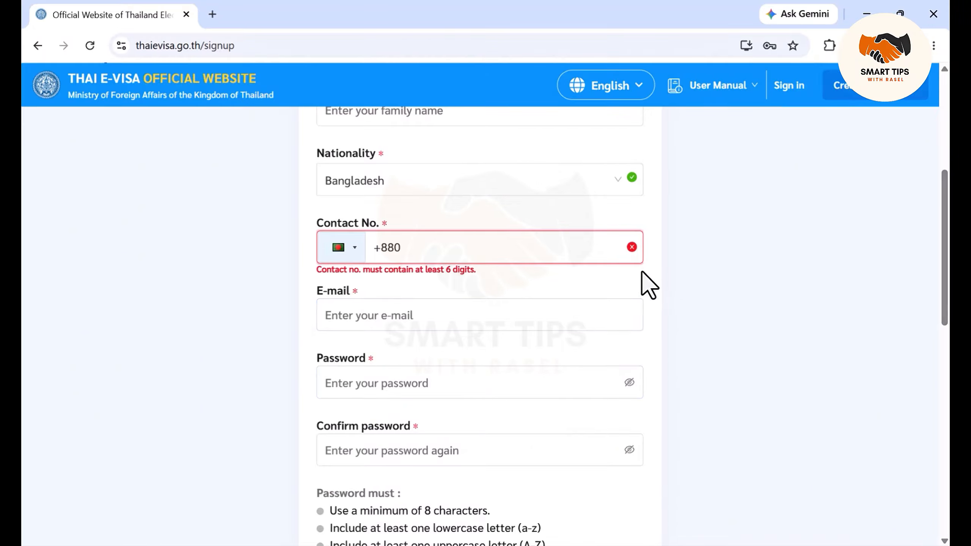
- Review the e-mail, password and code fields of the registration form and agree to the terms and policy
{"action": "scroll", "coordinate": [650, 283], "scroll_direction": "down", "scroll_amount": 3}
{"action": "left_click", "coordinate": [359, 176]}
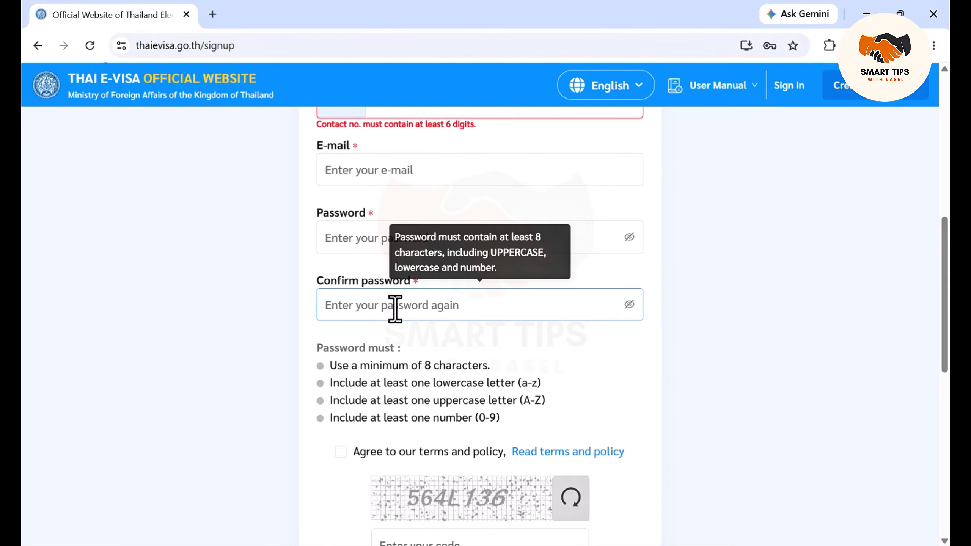
{"action": "scroll", "coordinate": [424, 337], "scroll_direction": "down", "scroll_amount": 2}
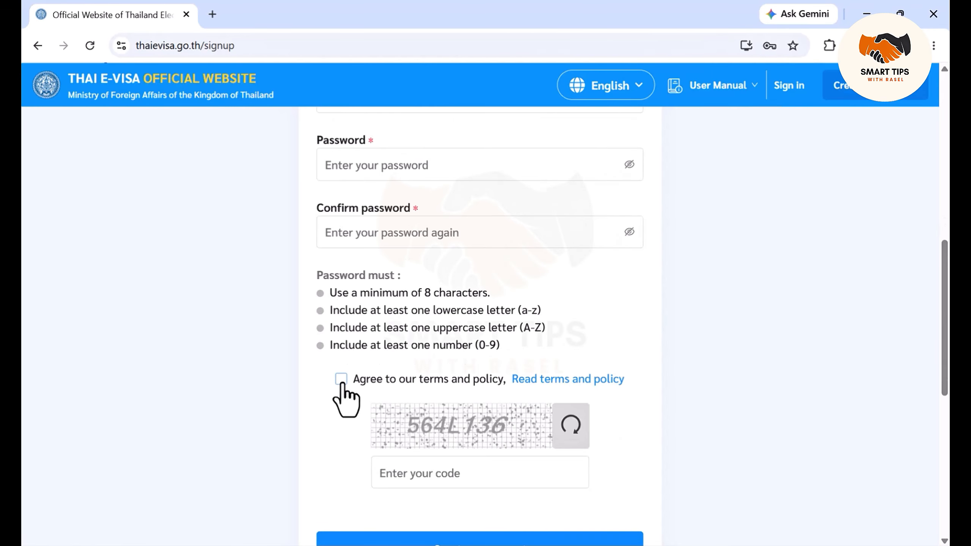
{"action": "left_click", "coordinate": [341, 382]}
{"action": "scroll", "coordinate": [423, 401], "scroll_direction": "down", "scroll_amount": 2}
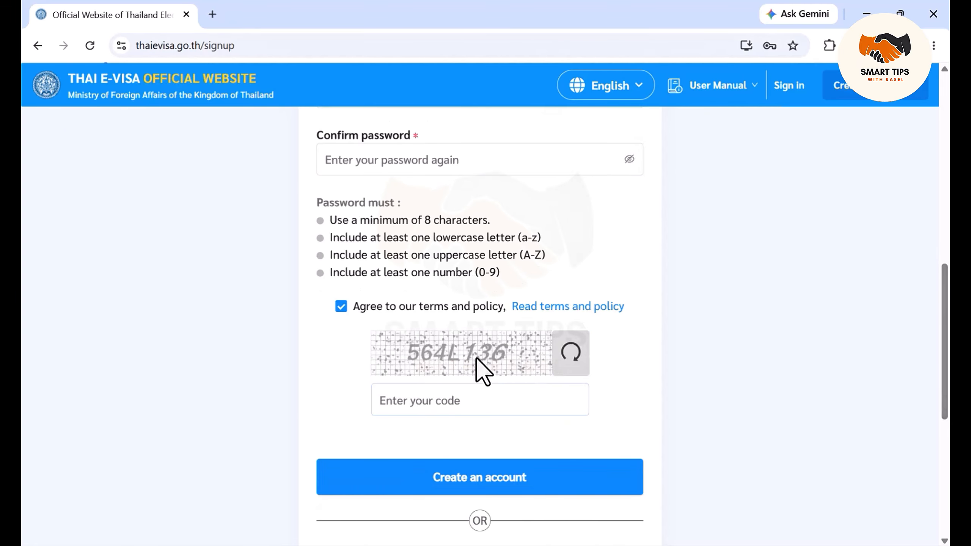
{"action": "left_click", "coordinate": [412, 403]}
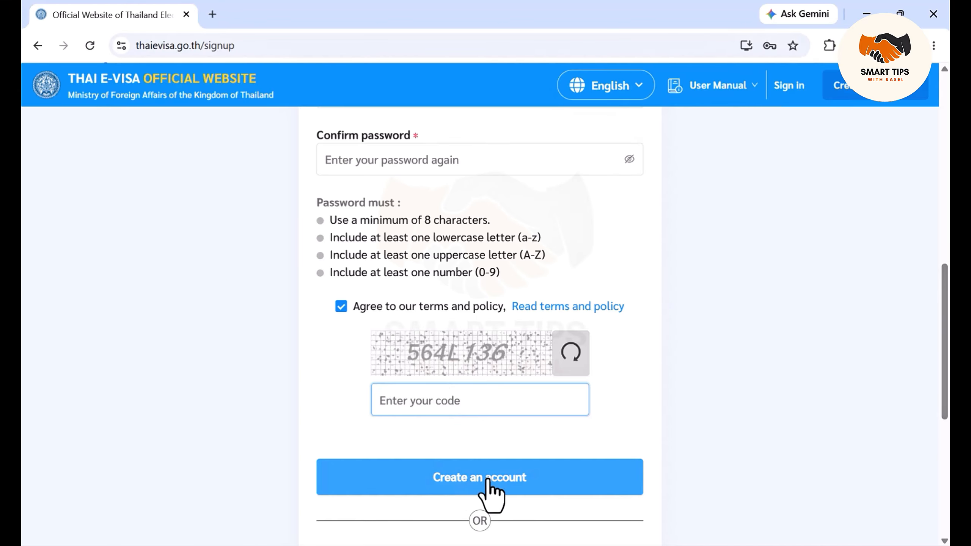
{"action": "scroll", "coordinate": [493, 490], "scroll_direction": "down", "scroll_amount": 2}
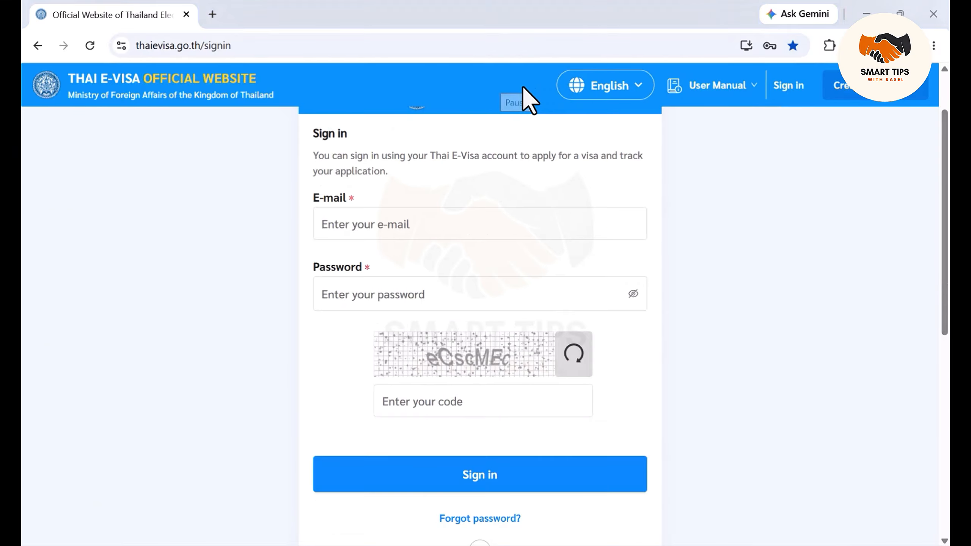
- Sign in with the account e-mail, password and captcha code, and start a new visa application
{"action": "left_click", "coordinate": [512, 223]}
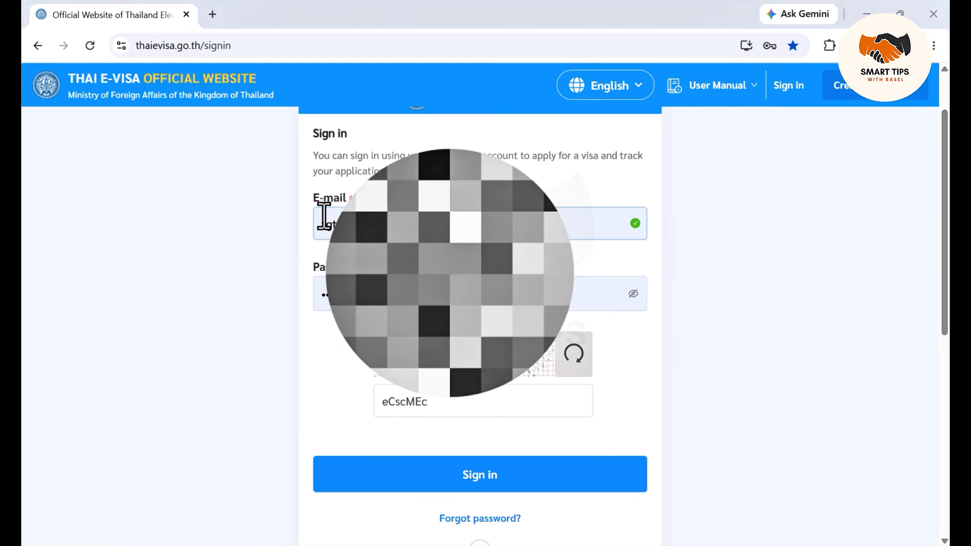
{"action": "left_click", "coordinate": [493, 476]}
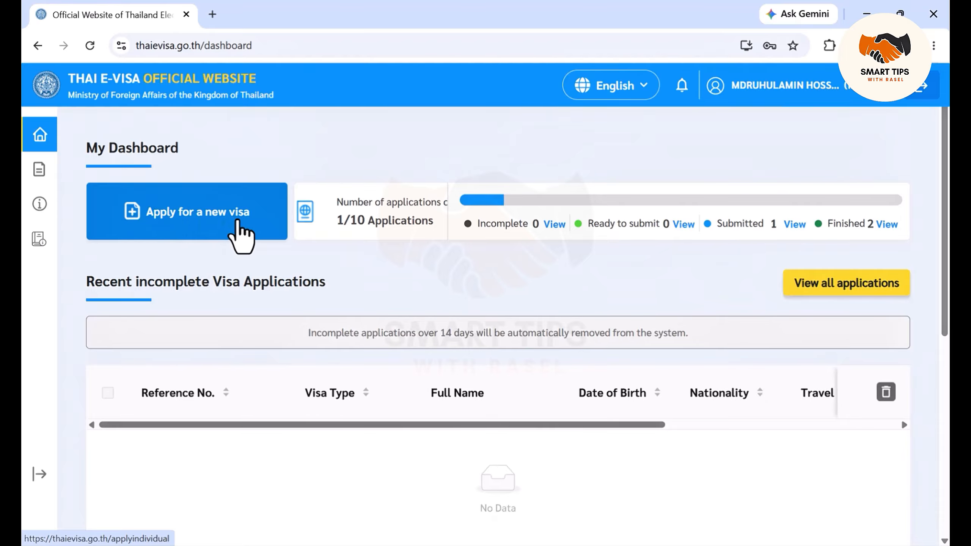
{"action": "left_click", "coordinate": [241, 229]}
- Set the Country/Territory of Passport/TD to Bangladesh in the eligibility check
{"action": "scroll", "coordinate": [325, 256], "scroll_direction": "down", "scroll_amount": 2}
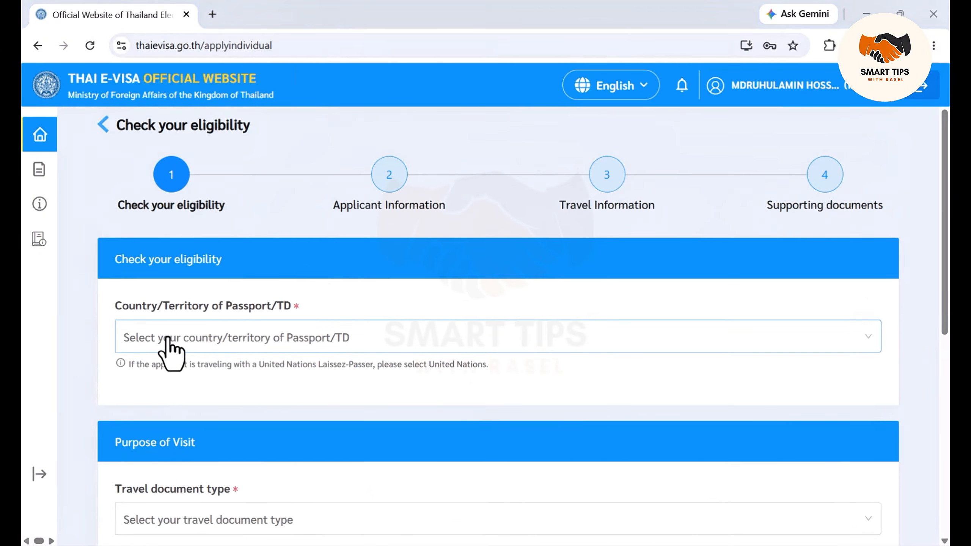
{"action": "left_click", "coordinate": [314, 340]}
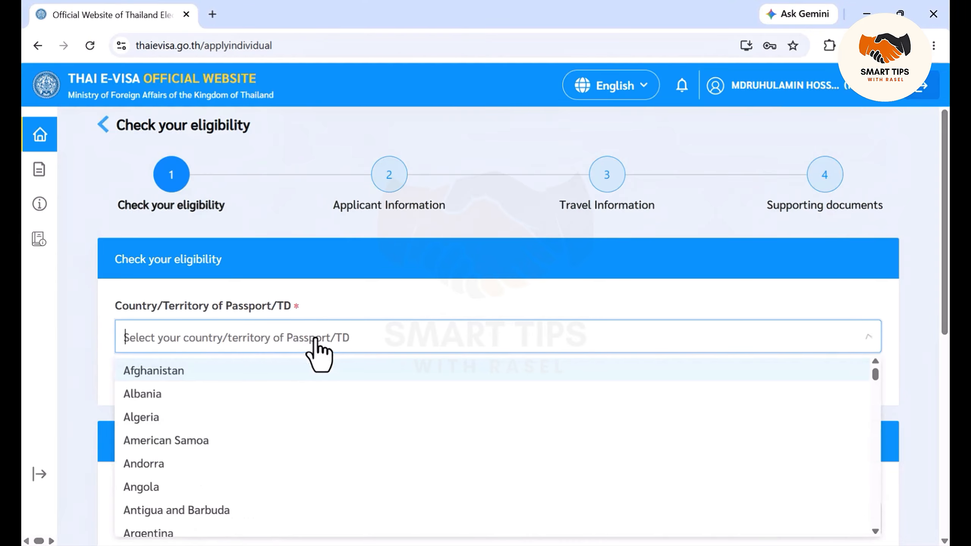
{"action": "scroll", "coordinate": [288, 427], "scroll_direction": "down", "scroll_amount": 7}
{"action": "left_click", "coordinate": [253, 406]}
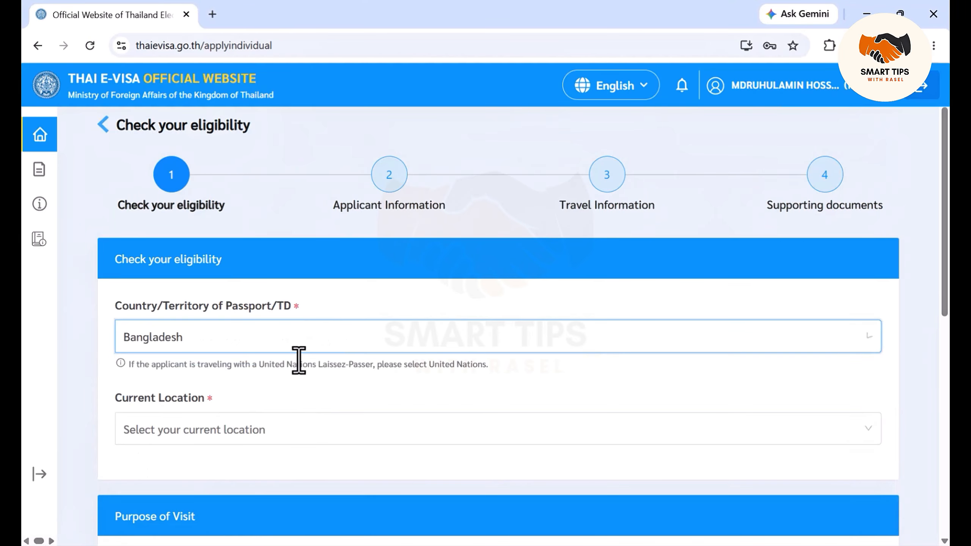
- Set the current location to Bangladesh and accept the notice about applying from outside Thailand
{"action": "scroll", "coordinate": [275, 367], "scroll_direction": "down", "scroll_amount": 4}
{"action": "left_click", "coordinate": [232, 293]}
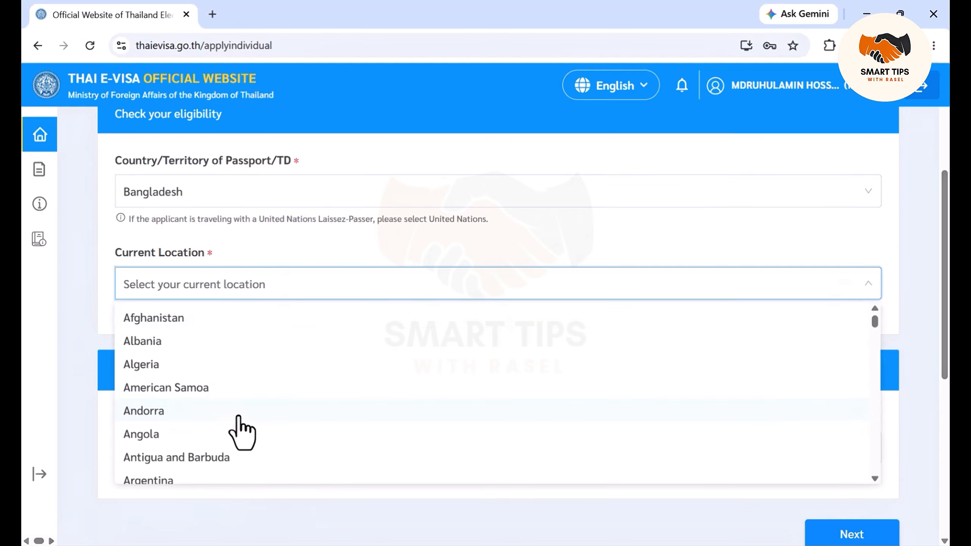
{"action": "scroll", "coordinate": [242, 420], "scroll_direction": "down", "scroll_amount": 1}
{"action": "scroll", "coordinate": [241, 425], "scroll_direction": "down", "scroll_amount": 6}
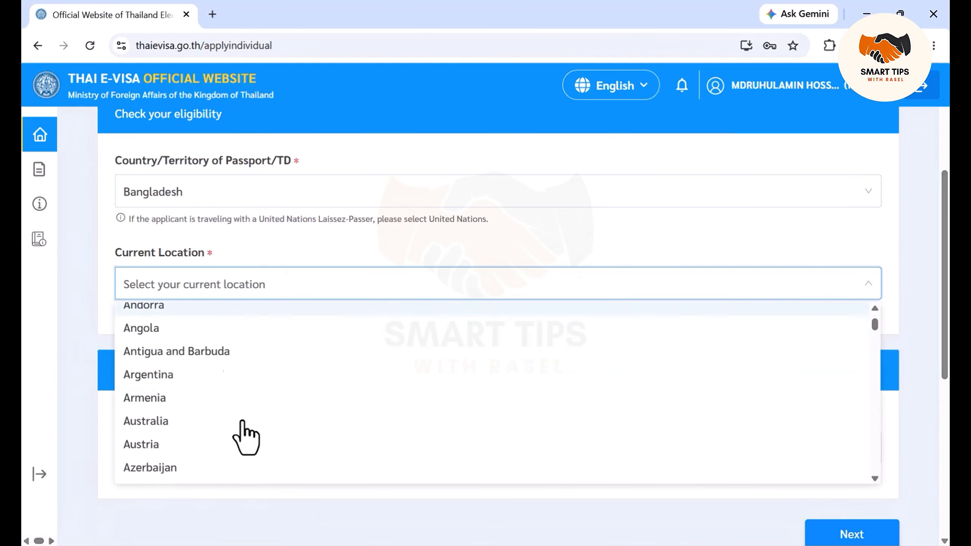
{"action": "left_click", "coordinate": [226, 353]}
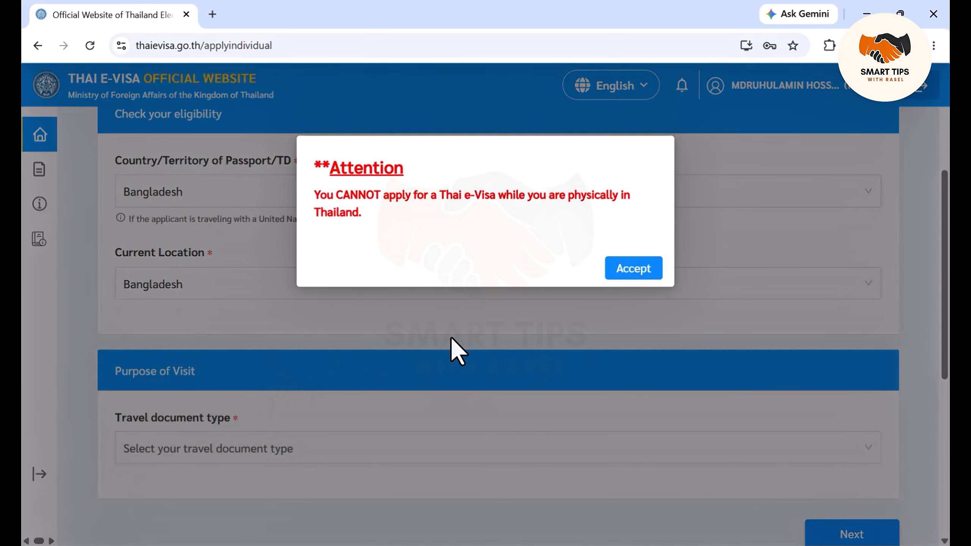
{"action": "left_click", "coordinate": [612, 281]}
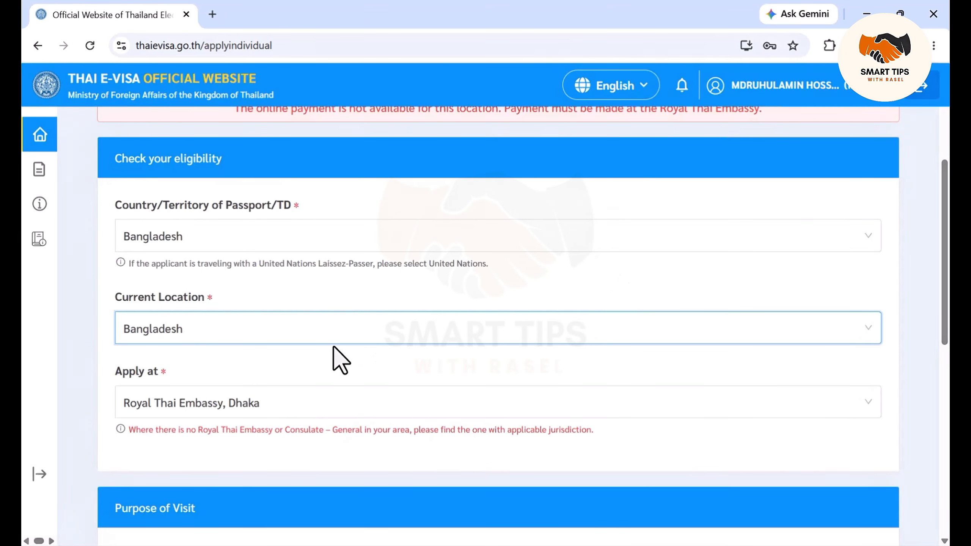
- Set the travel document type to Ordinary Passport / Travel Document and the visa type to Tourist Visa
{"action": "scroll", "coordinate": [333, 346], "scroll_direction": "down", "scroll_amount": 2}
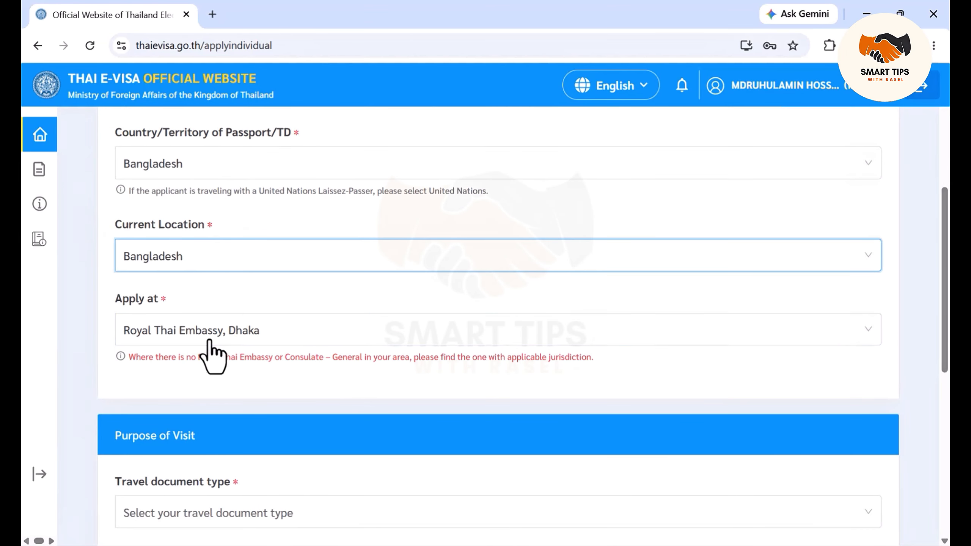
{"action": "scroll", "coordinate": [210, 353], "scroll_direction": "down", "scroll_amount": 4}
{"action": "left_click", "coordinate": [123, 355]}
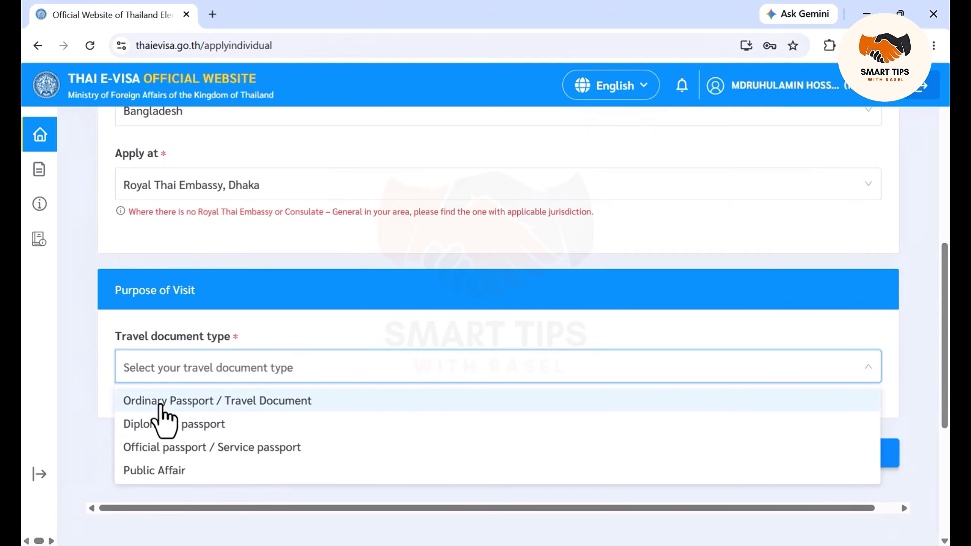
{"action": "left_click", "coordinate": [216, 402]}
{"action": "scroll", "coordinate": [247, 366], "scroll_direction": "down", "scroll_amount": 4}
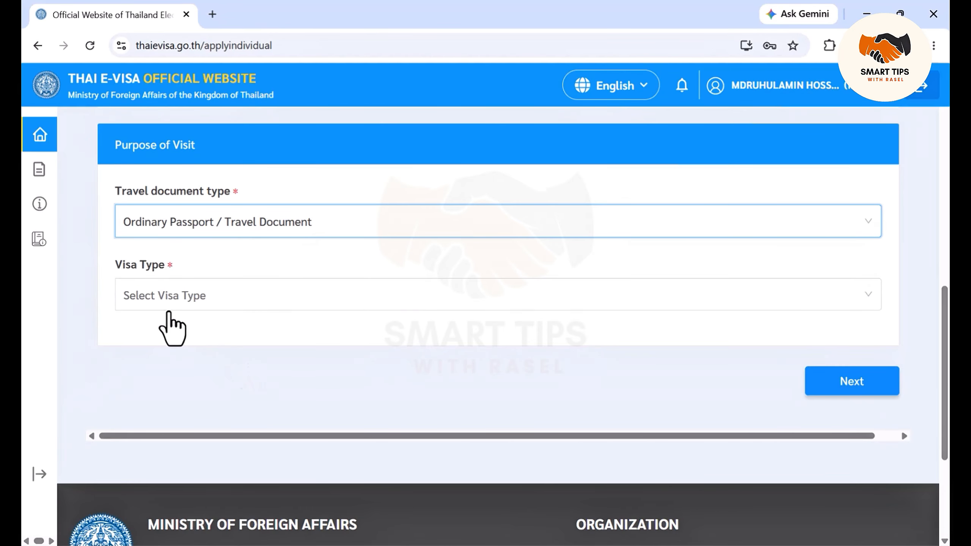
{"action": "left_click", "coordinate": [282, 299]}
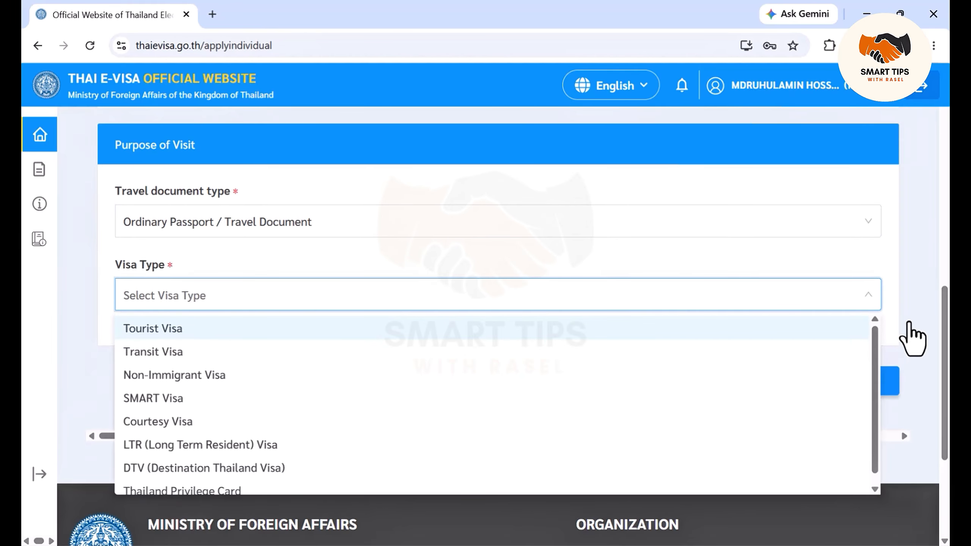
{"action": "left_click", "coordinate": [860, 328]}
- Set the purpose of visit to Tourism / Leisure activities and the number of entries to Single, and proceed to Applicant Information
{"action": "scroll", "coordinate": [548, 375], "scroll_direction": "down", "scroll_amount": 3}
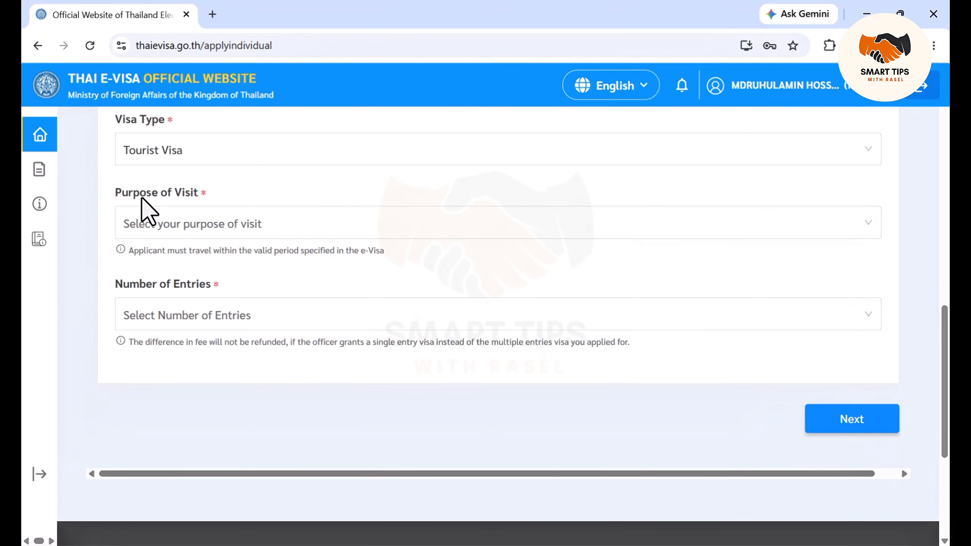
{"action": "left_click", "coordinate": [203, 225]}
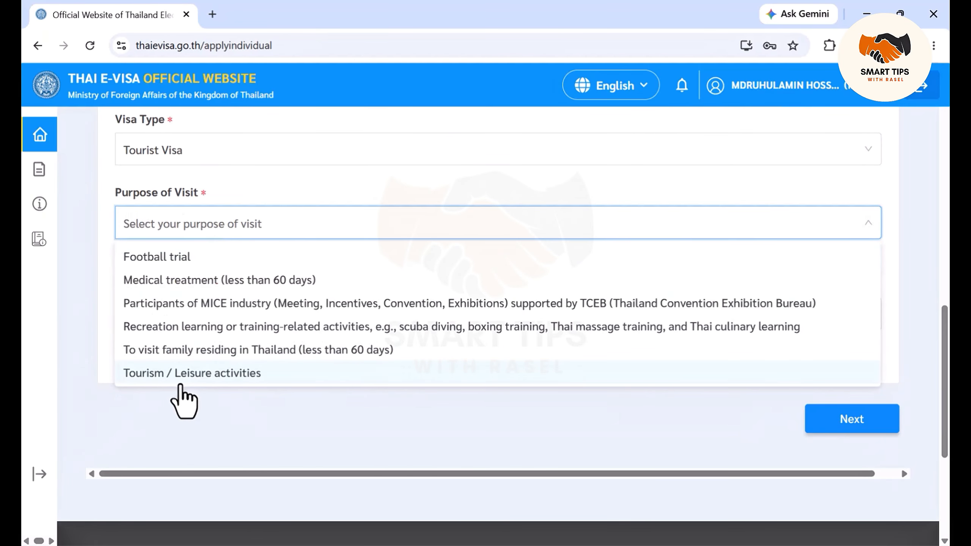
{"action": "left_click", "coordinate": [178, 373]}
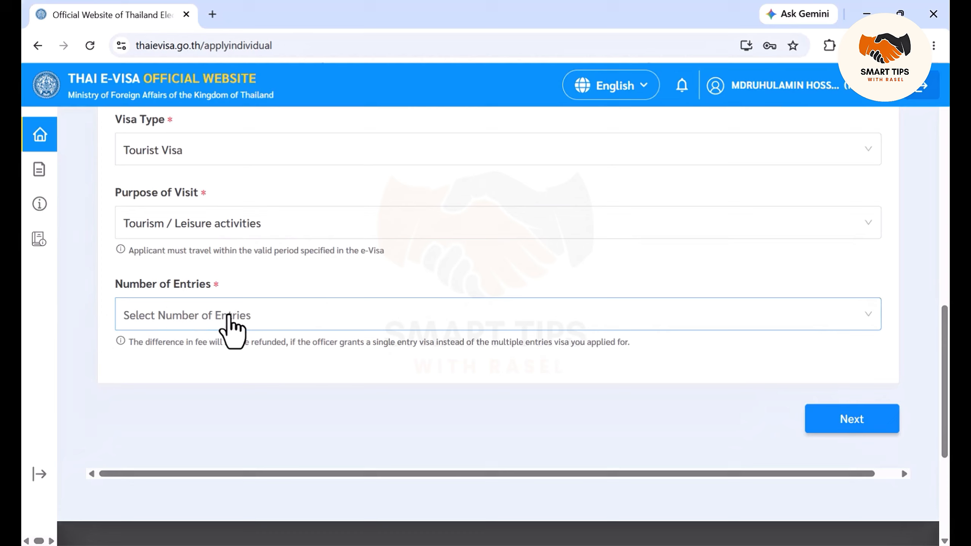
{"action": "left_click", "coordinate": [321, 325]}
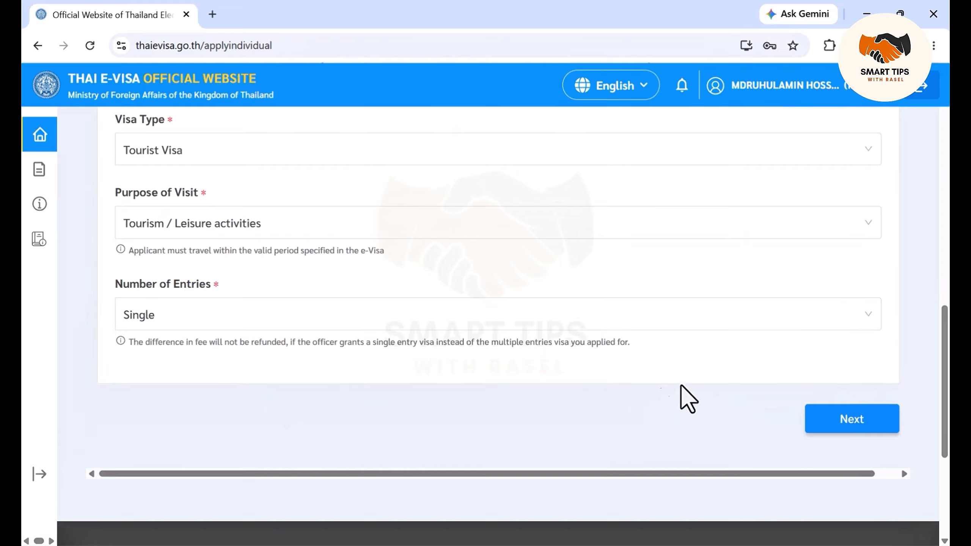
{"action": "left_click", "coordinate": [878, 420]}
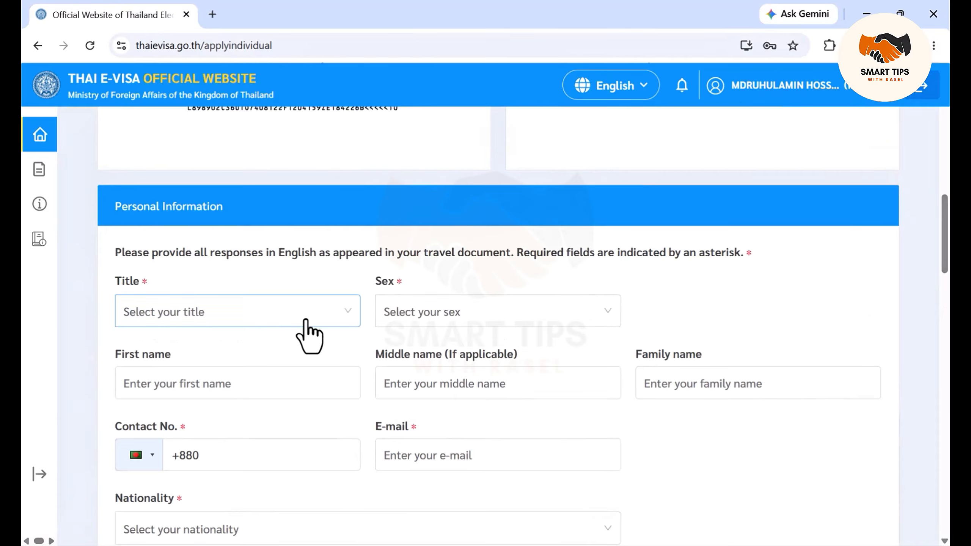
- Look through the Applicant Information form, from the passport and photograph uploads to the employment details
{"action": "scroll", "coordinate": [406, 313], "scroll_direction": "down", "scroll_amount": 15}
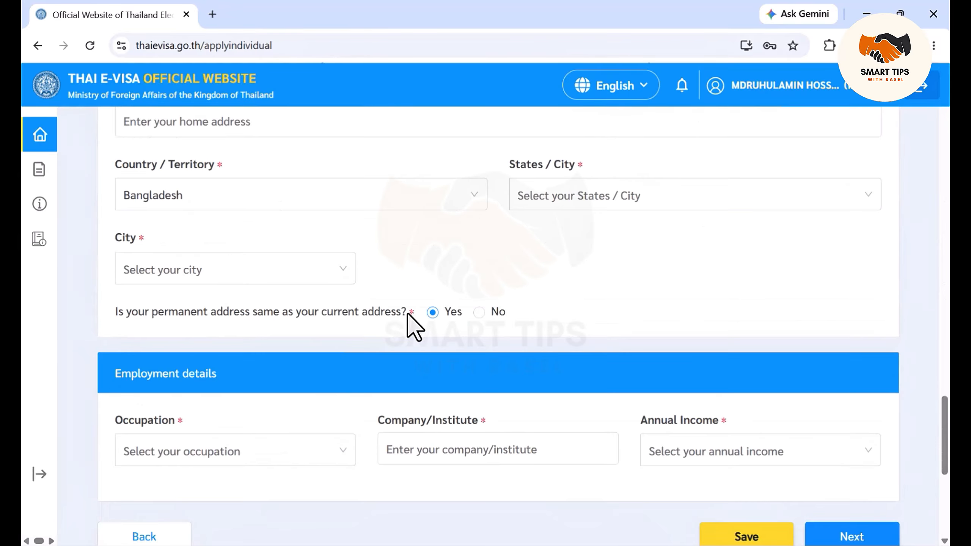
{"action": "scroll", "coordinate": [407, 313], "scroll_direction": "down", "scroll_amount": 5}
{"action": "scroll", "coordinate": [406, 321], "scroll_direction": "up", "scroll_amount": 15}
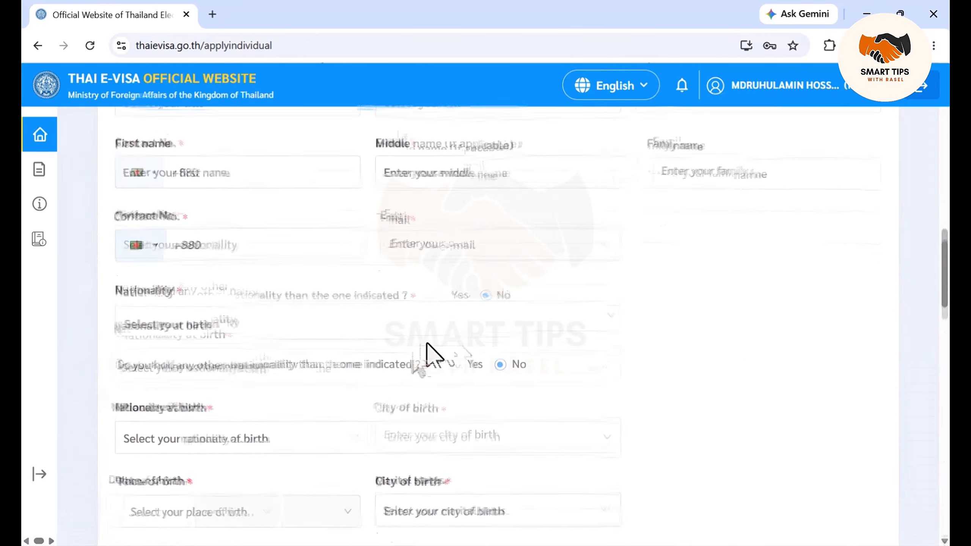
{"action": "scroll", "coordinate": [426, 343], "scroll_direction": "up", "scroll_amount": 10}
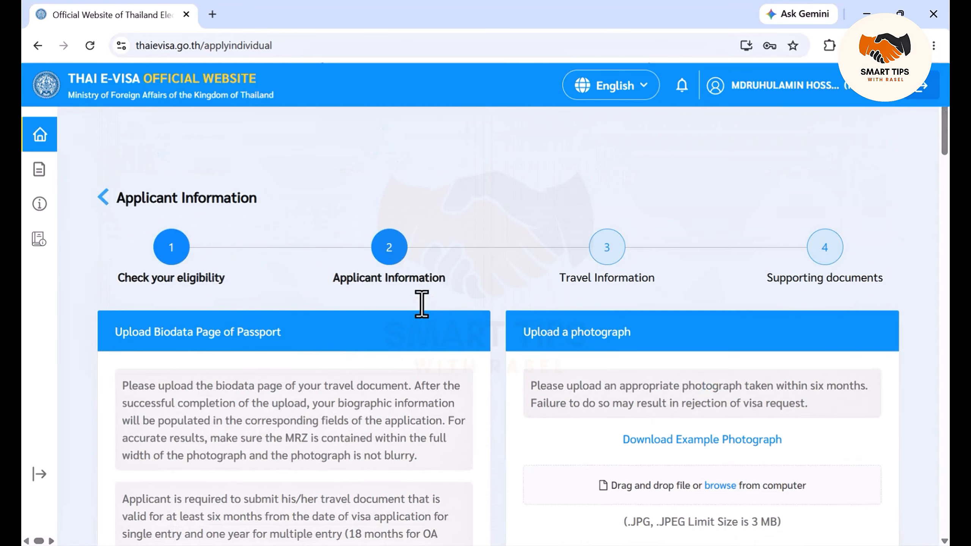
{"action": "scroll", "coordinate": [424, 302], "scroll_direction": "down", "scroll_amount": 9}
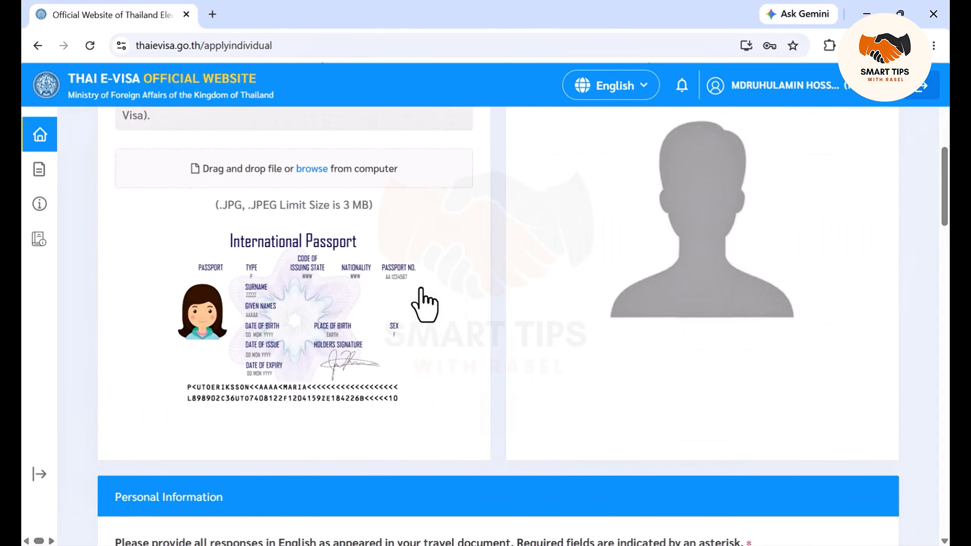
{"action": "left_click", "coordinate": [316, 172]}
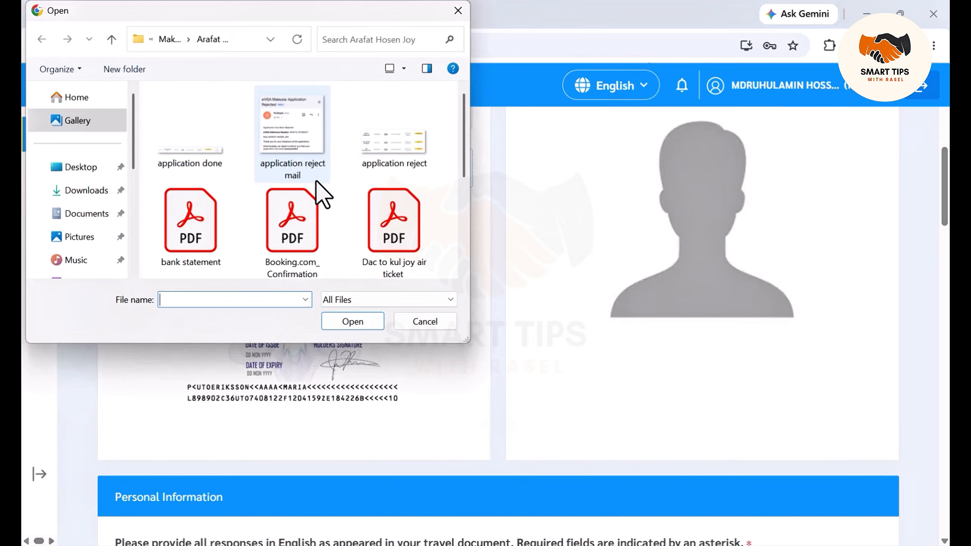
{"action": "left_click", "coordinate": [87, 172]}
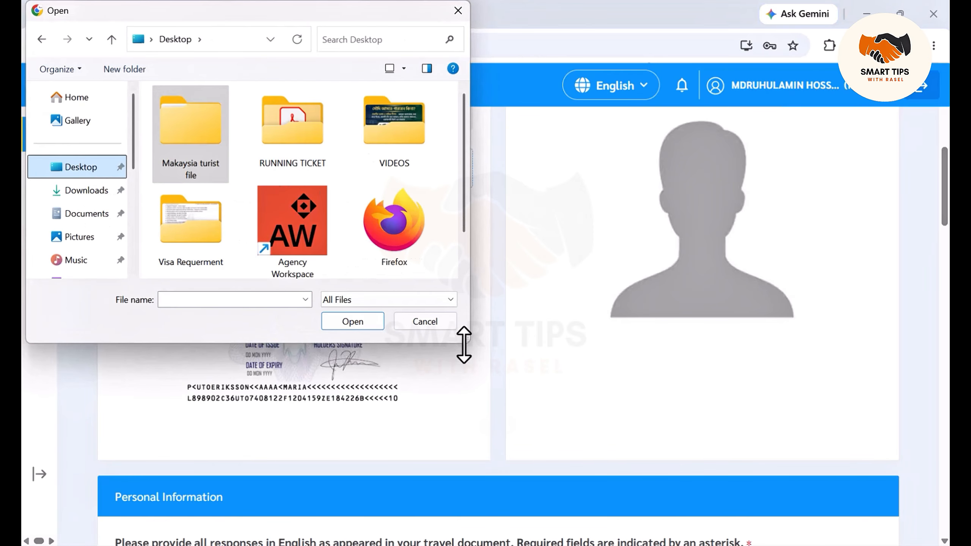
{"action": "left_click", "coordinate": [435, 321]}
- Set the applicant's title to Mr and the sex to Male in the Personal Information section
{"action": "scroll", "coordinate": [684, 336], "scroll_direction": "up", "scroll_amount": 3}
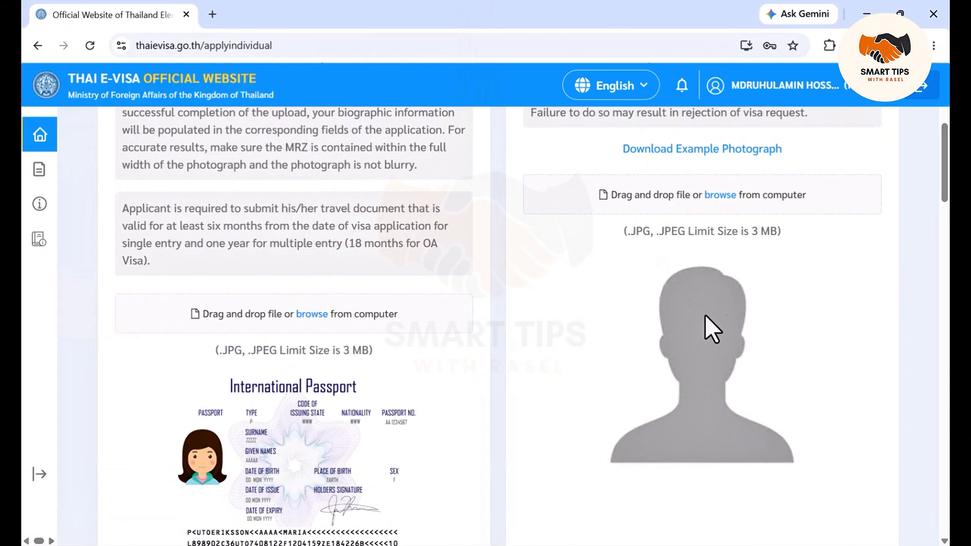
{"action": "scroll", "coordinate": [713, 344], "scroll_direction": "down", "scroll_amount": 3}
{"action": "scroll", "coordinate": [713, 346], "scroll_direction": "down", "scroll_amount": 6}
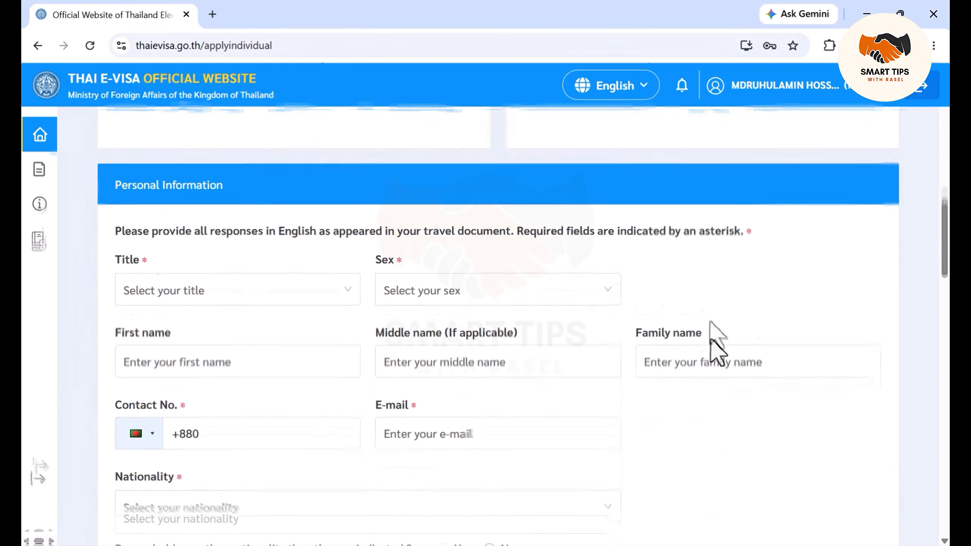
{"action": "left_click", "coordinate": [162, 241]}
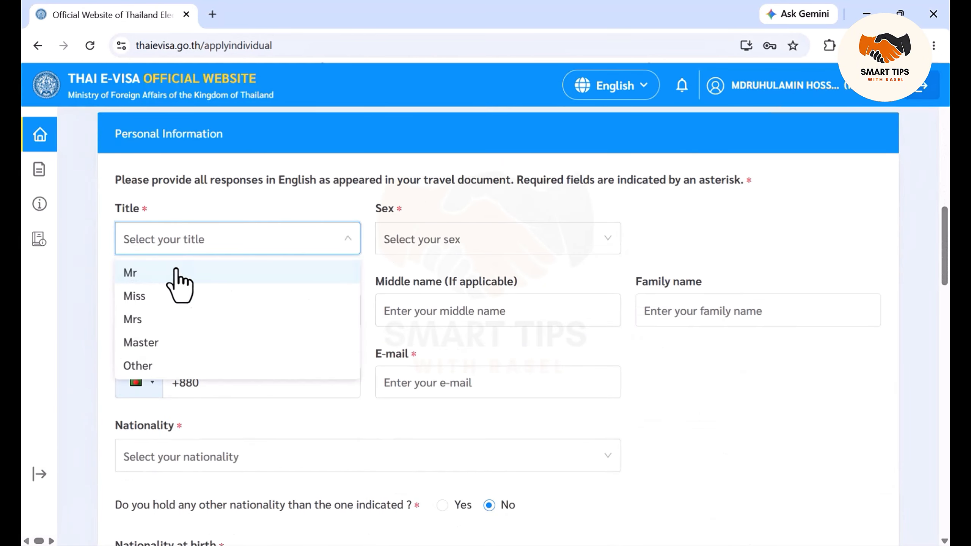
{"action": "left_click", "coordinate": [154, 274]}
{"action": "left_click", "coordinate": [213, 241]}
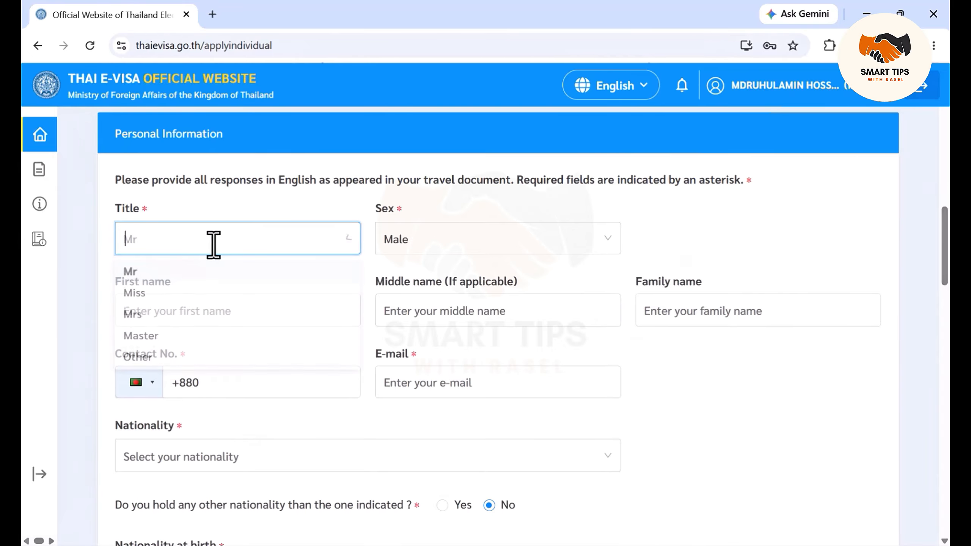
{"action": "left_click", "coordinate": [181, 297]}
{"action": "left_click", "coordinate": [219, 241]}
{"action": "left_click", "coordinate": [195, 278]}
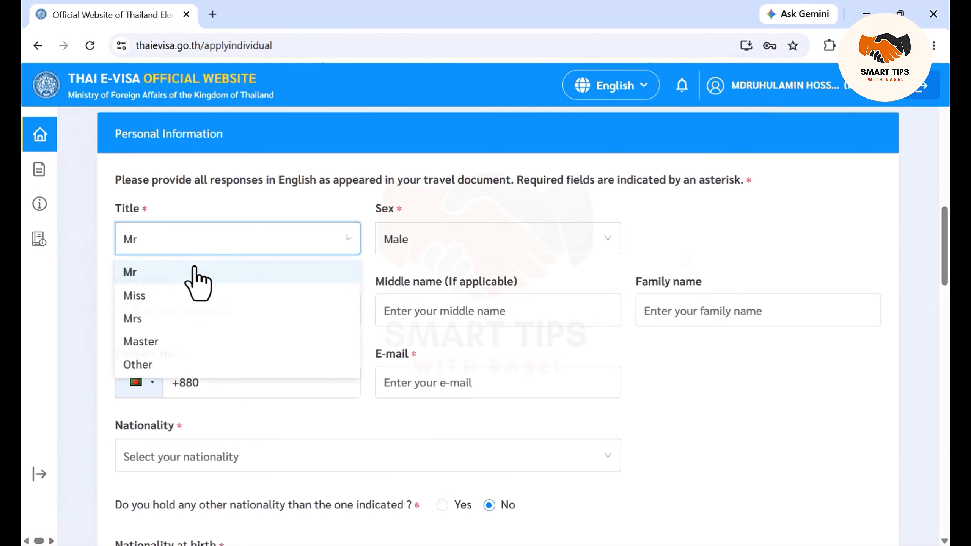
{"action": "left_click", "coordinate": [432, 245]}
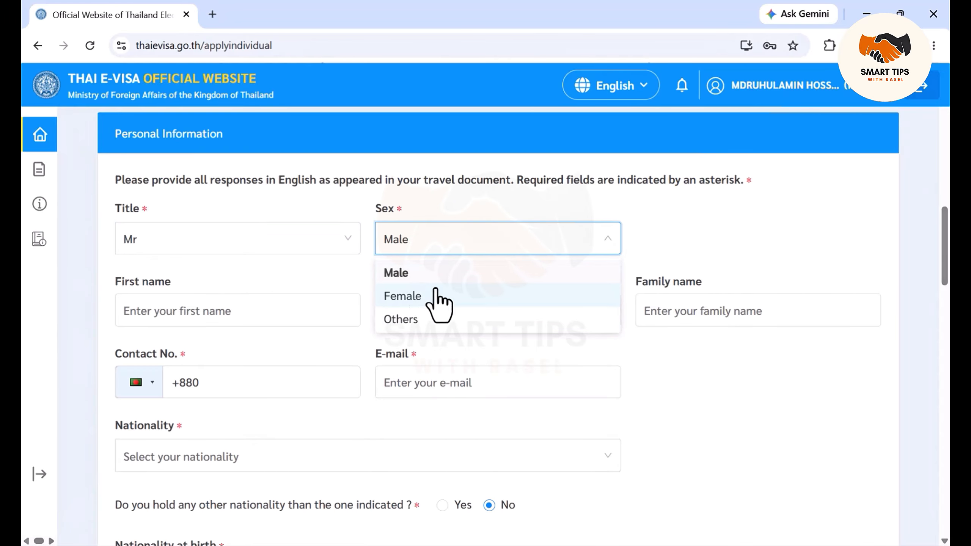
{"action": "left_click", "coordinate": [607, 241]}
- Examine the first, middle and family name fields and the contact number and e-mail fields
{"action": "scroll", "coordinate": [440, 264], "scroll_direction": "down", "scroll_amount": 2}
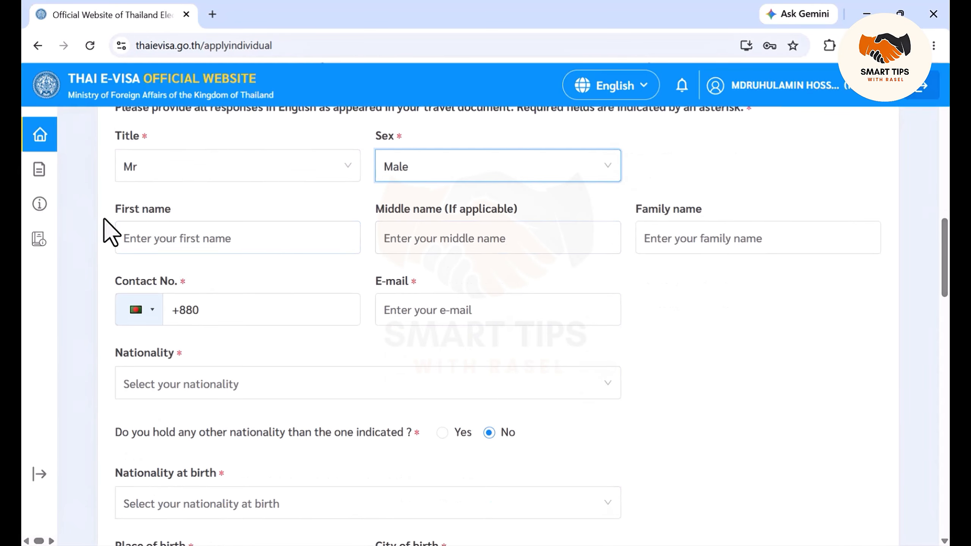
{"action": "left_click_drag", "start_coordinate": [117, 209], "coordinate": [173, 212]}
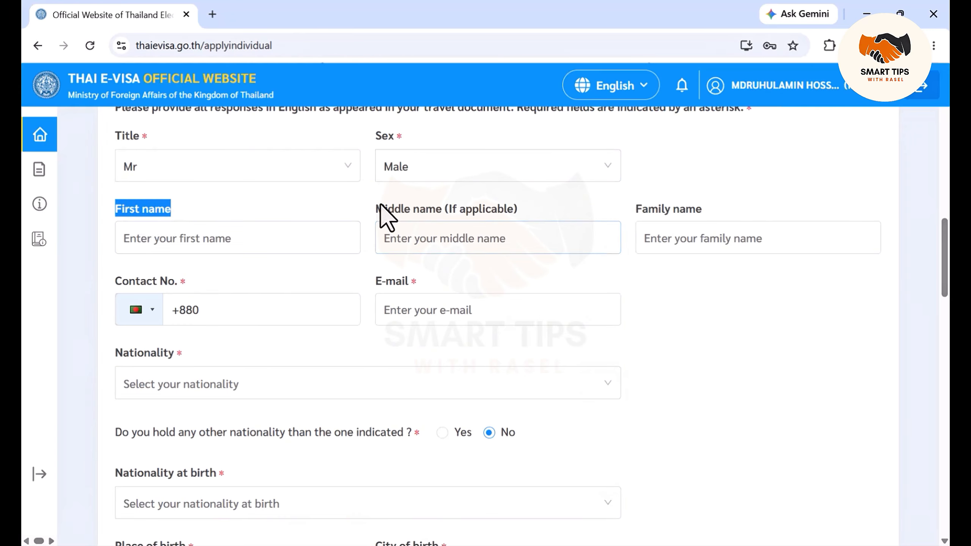
{"action": "left_click_drag", "start_coordinate": [376, 208], "coordinate": [499, 241]}
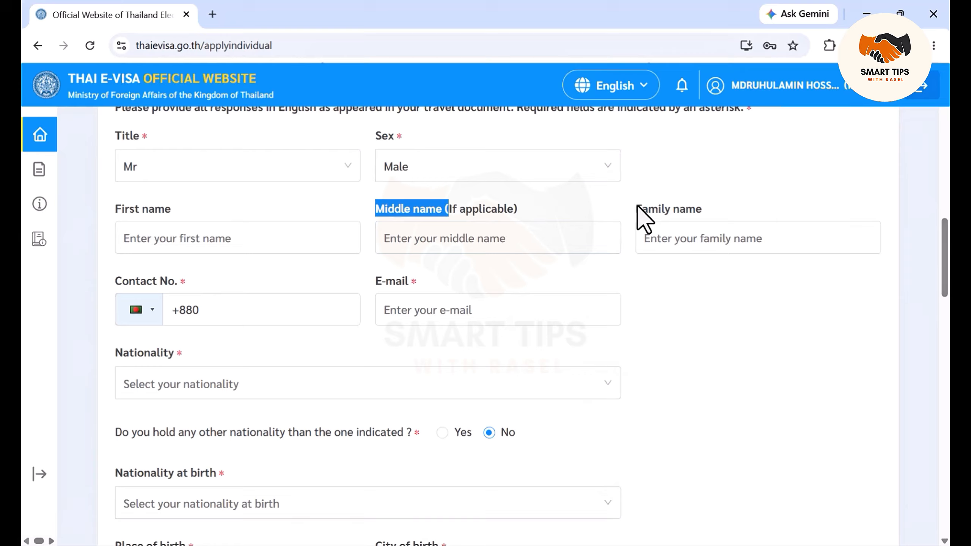
{"action": "left_click_drag", "start_coordinate": [635, 209], "coordinate": [691, 210]}
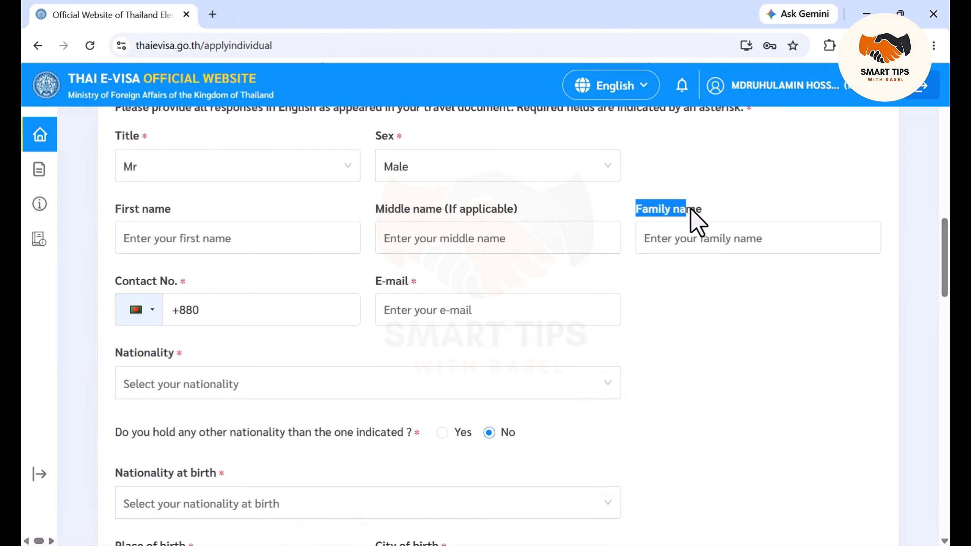
{"action": "left_click", "coordinate": [702, 234]}
{"action": "left_click", "coordinate": [537, 281]}
{"action": "scroll", "coordinate": [493, 270], "scroll_direction": "down", "scroll_amount": 2}
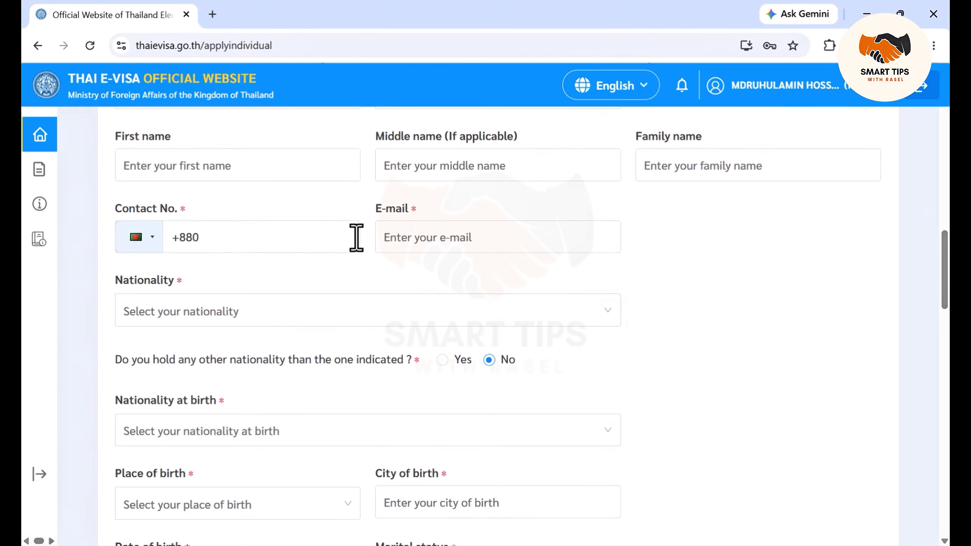
{"action": "left_click_drag", "start_coordinate": [373, 209], "coordinate": [411, 209]}
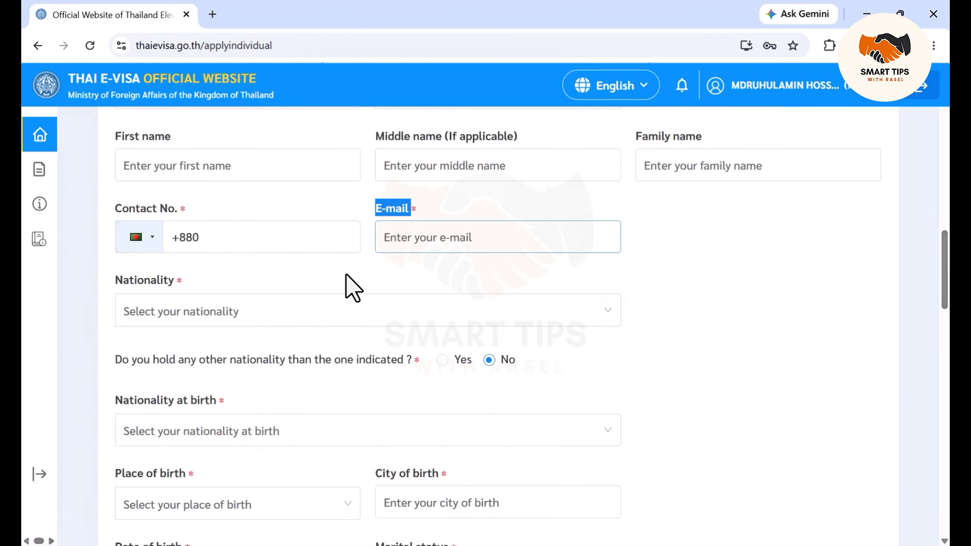
- Set the applicant's nationality to Bangladesh
{"action": "scroll", "coordinate": [333, 283], "scroll_direction": "down", "scroll_amount": 2}
{"action": "left_click", "coordinate": [298, 256]}
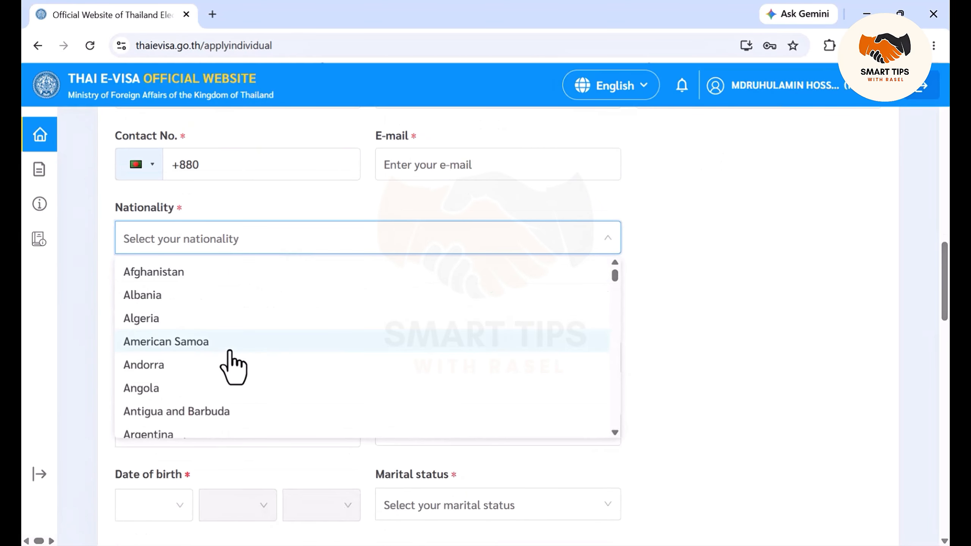
{"action": "scroll", "coordinate": [226, 364], "scroll_direction": "down", "scroll_amount": 5}
{"action": "left_click", "coordinate": [220, 402]}
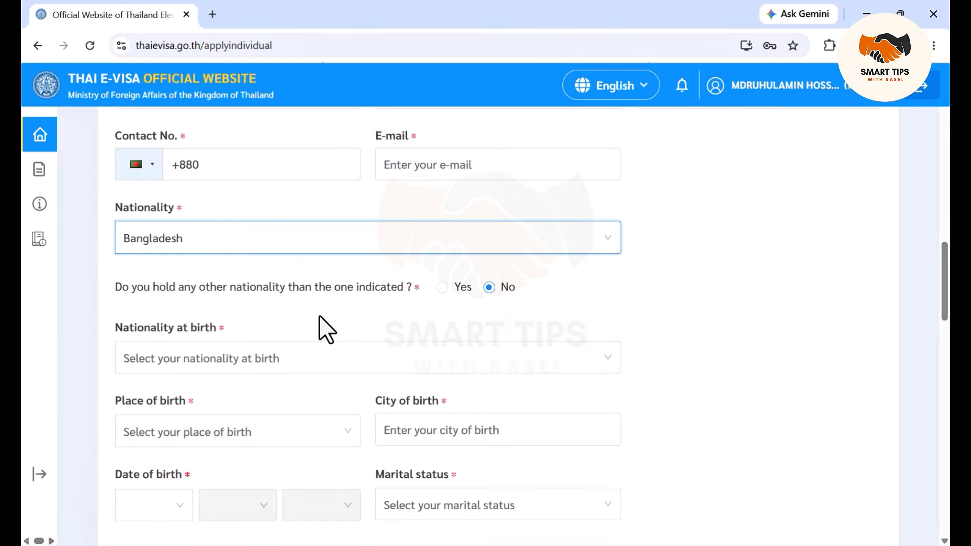
- Set the nationality at birth to Bangladesh
{"action": "scroll", "coordinate": [609, 272], "scroll_direction": "down", "scroll_amount": 2}
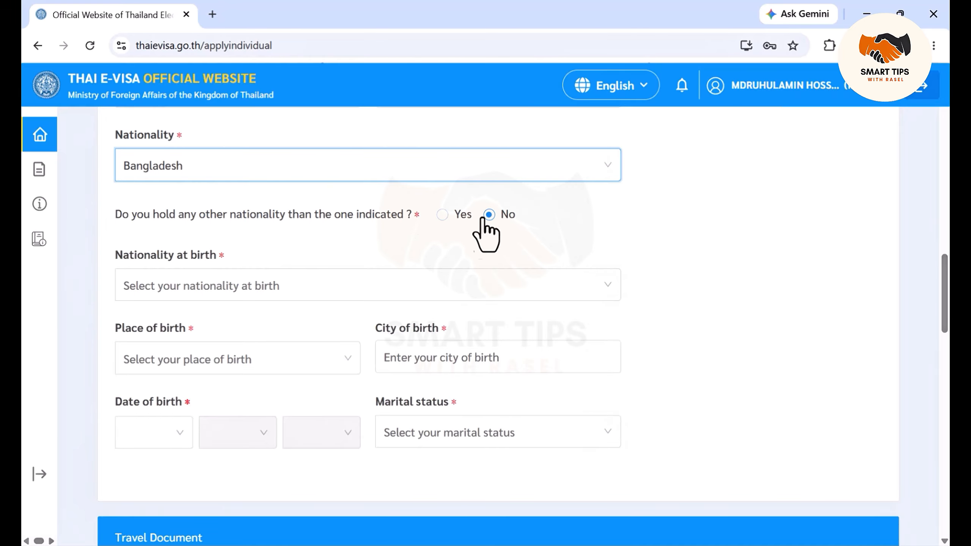
{"action": "left_click", "coordinate": [325, 285]}
{"action": "scroll", "coordinate": [258, 425], "scroll_direction": "down", "scroll_amount": 3}
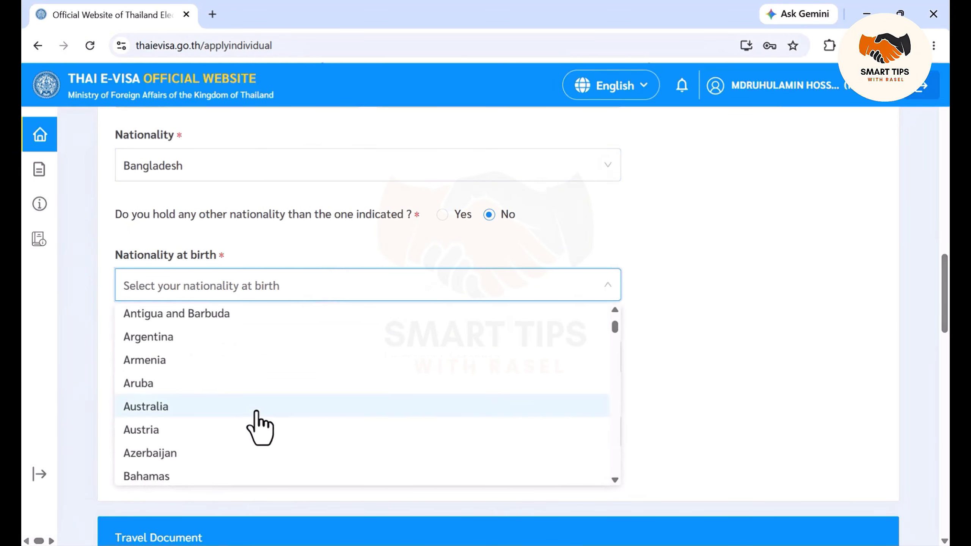
{"action": "scroll", "coordinate": [257, 420], "scroll_direction": "down", "scroll_amount": 3}
{"action": "left_click", "coordinate": [241, 451]}
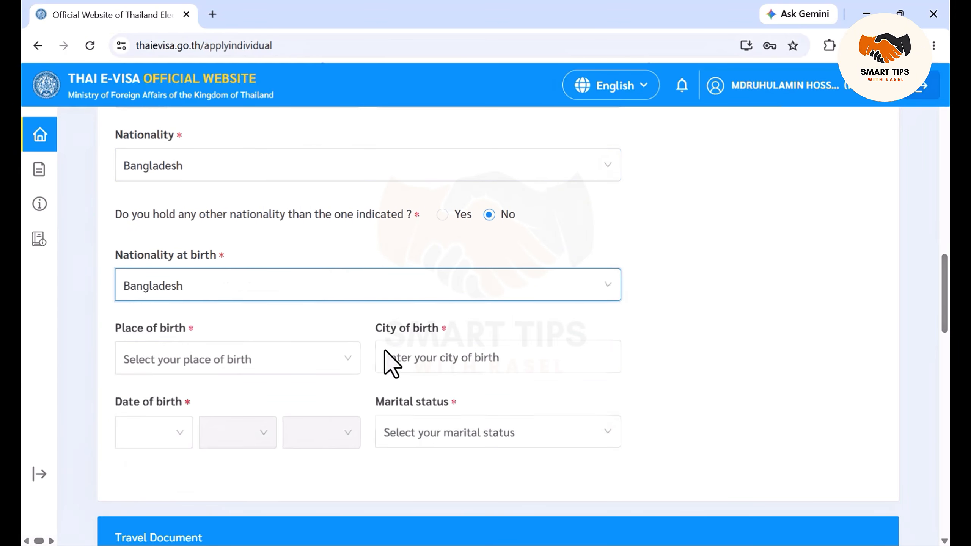
- Set the place of birth to Bangladesh
{"action": "scroll", "coordinate": [385, 351], "scroll_direction": "down", "scroll_amount": 2}
{"action": "left_click_drag", "start_coordinate": [108, 255], "coordinate": [271, 298]}
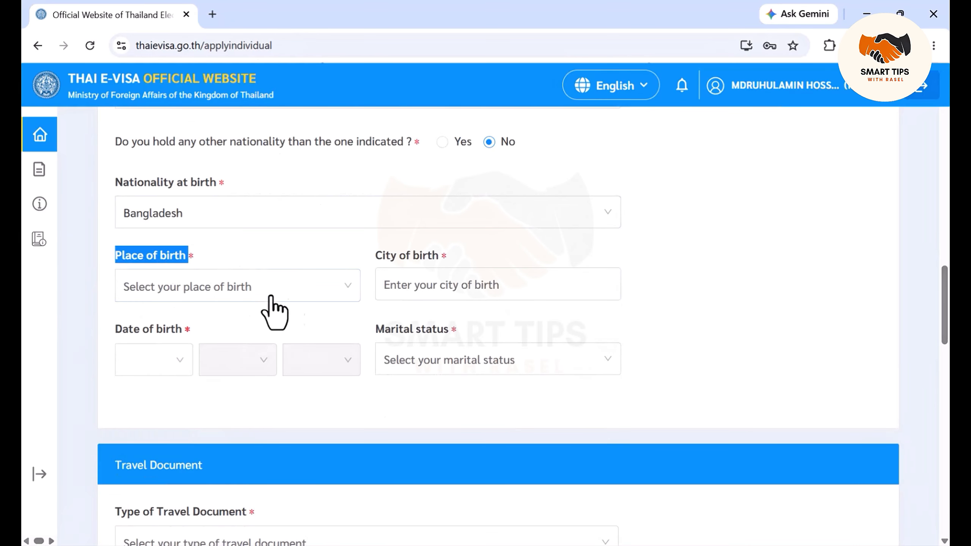
{"action": "left_click", "coordinate": [283, 298]}
{"action": "scroll", "coordinate": [184, 448], "scroll_direction": "down", "scroll_amount": 5}
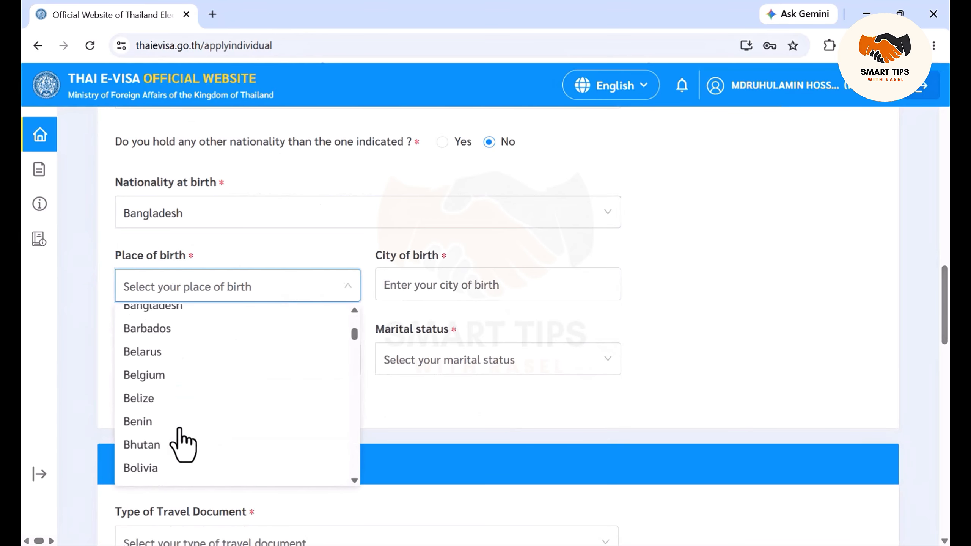
{"action": "scroll", "coordinate": [179, 440], "scroll_direction": "up", "scroll_amount": 3}
{"action": "left_click", "coordinate": [189, 378]}
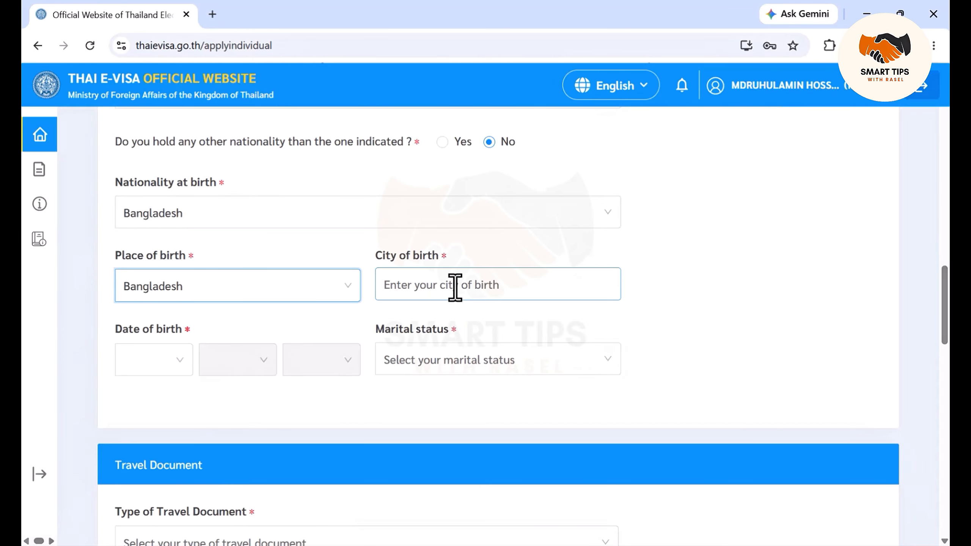
- Examine the date of birth fields and the available marital status options
{"action": "scroll", "coordinate": [420, 183], "scroll_direction": "down", "scroll_amount": 3}
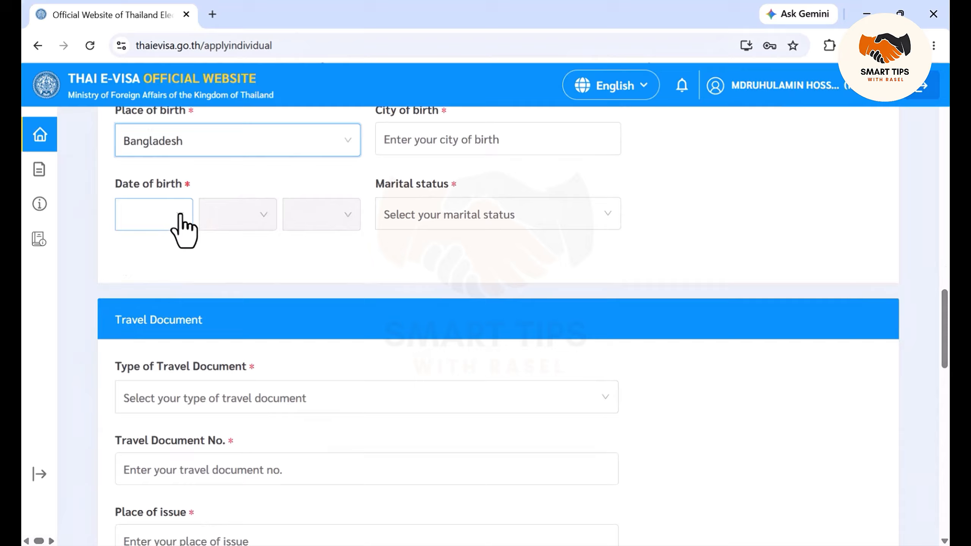
{"action": "left_click", "coordinate": [606, 222]}
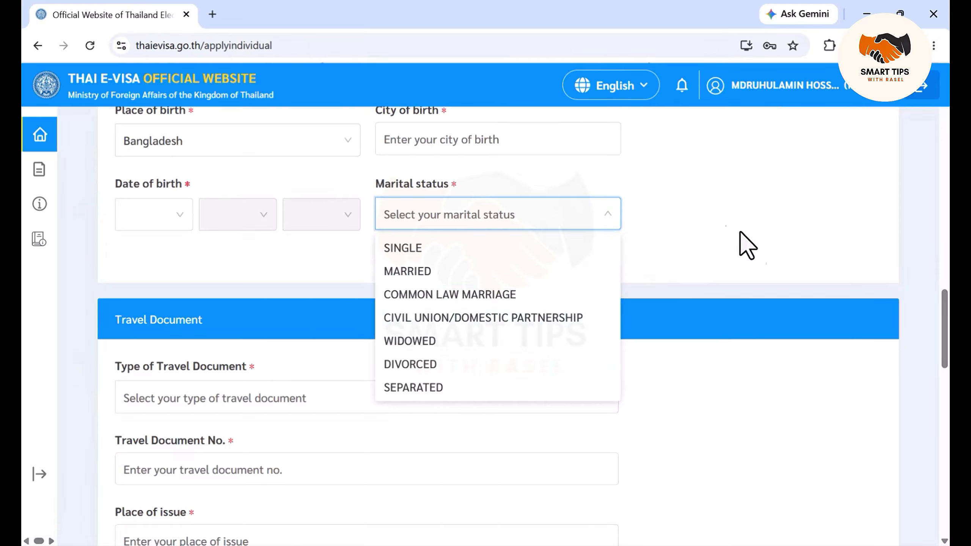
{"action": "left_click", "coordinate": [703, 231]}
{"action": "scroll", "coordinate": [420, 283], "scroll_direction": "down", "scroll_amount": 4}
{"action": "scroll", "coordinate": [420, 268], "scroll_direction": "up", "scroll_amount": 4}
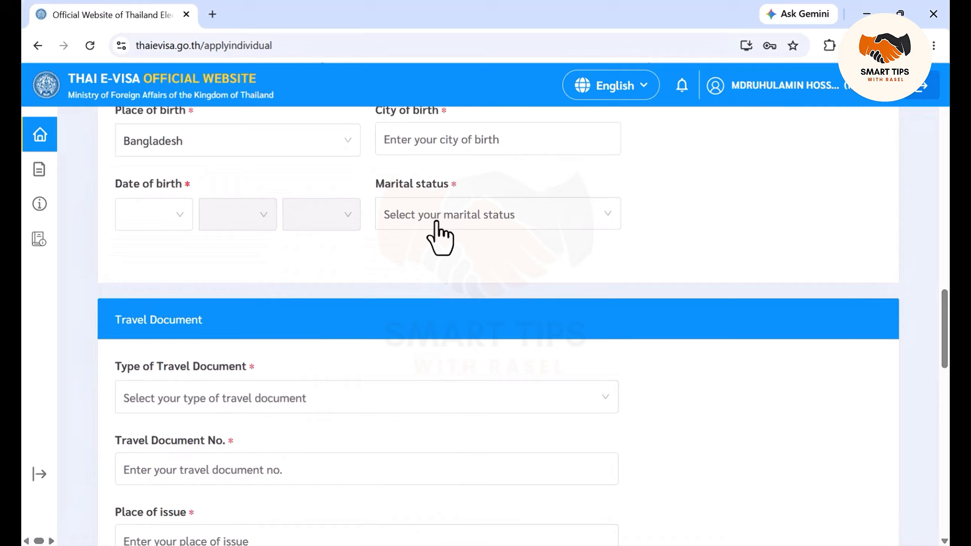
{"action": "scroll", "coordinate": [294, 248], "scroll_direction": "down", "scroll_amount": 1}
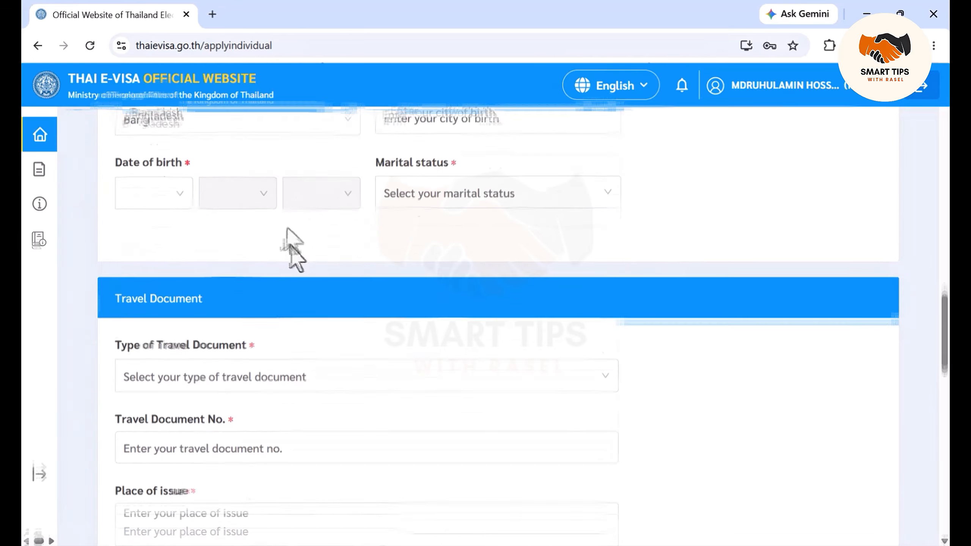
- Set the type of travel document to PASSPORT
{"action": "scroll", "coordinate": [292, 249], "scroll_direction": "down", "scroll_amount": 3}
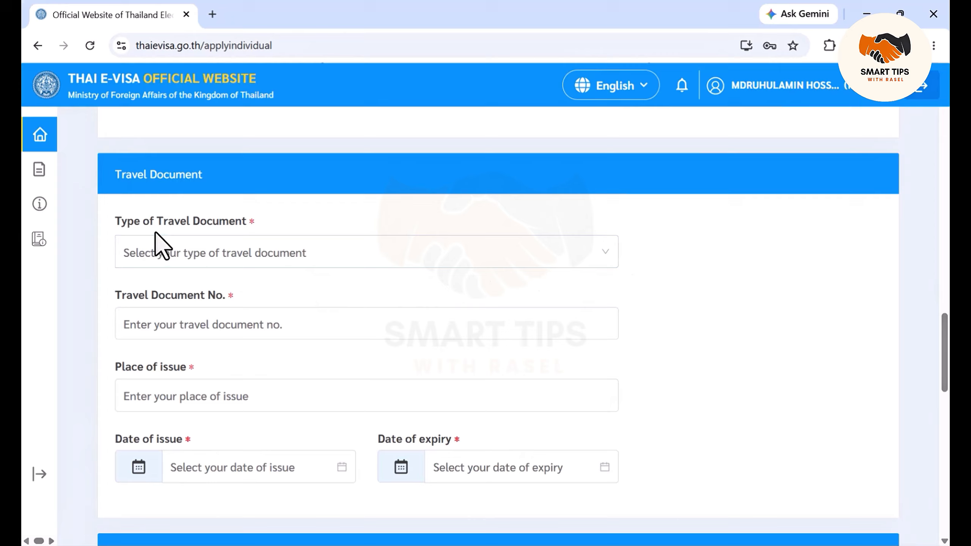
{"action": "left_click", "coordinate": [566, 260]}
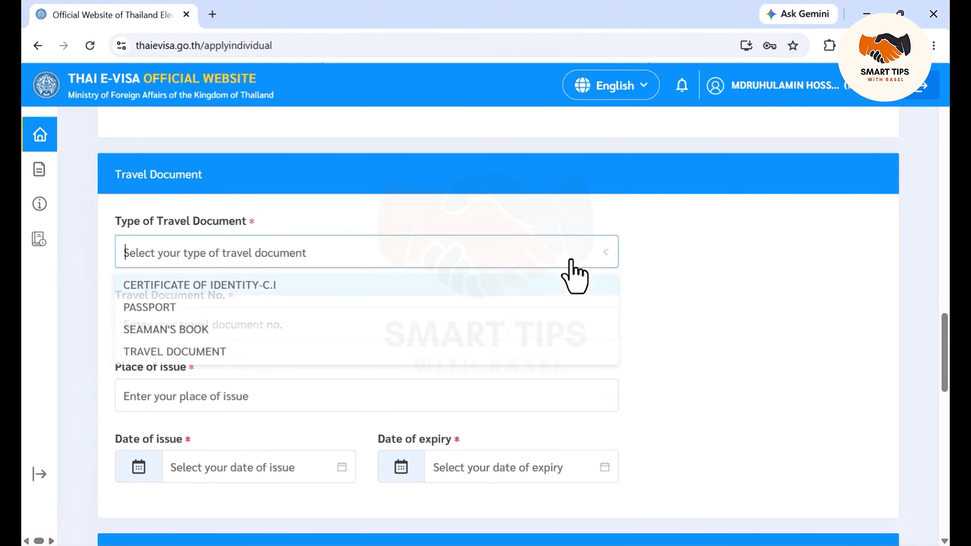
{"action": "left_click", "coordinate": [159, 311]}
- Examine the travel document number and place of issue fields in the Travel Document section
{"action": "scroll", "coordinate": [315, 313], "scroll_direction": "down", "scroll_amount": 3}
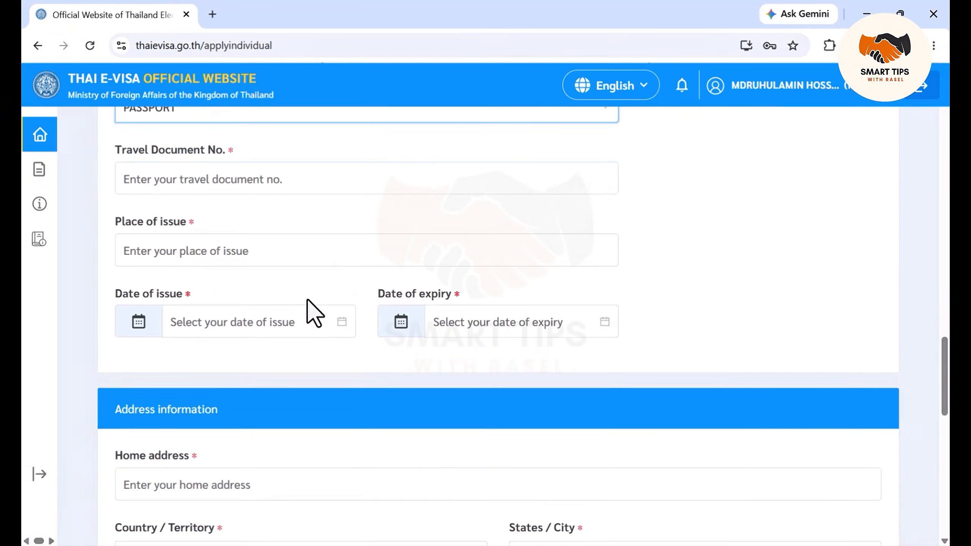
{"action": "scroll", "coordinate": [291, 306], "scroll_direction": "up", "scroll_amount": 3}
{"action": "left_click", "coordinate": [186, 323]}
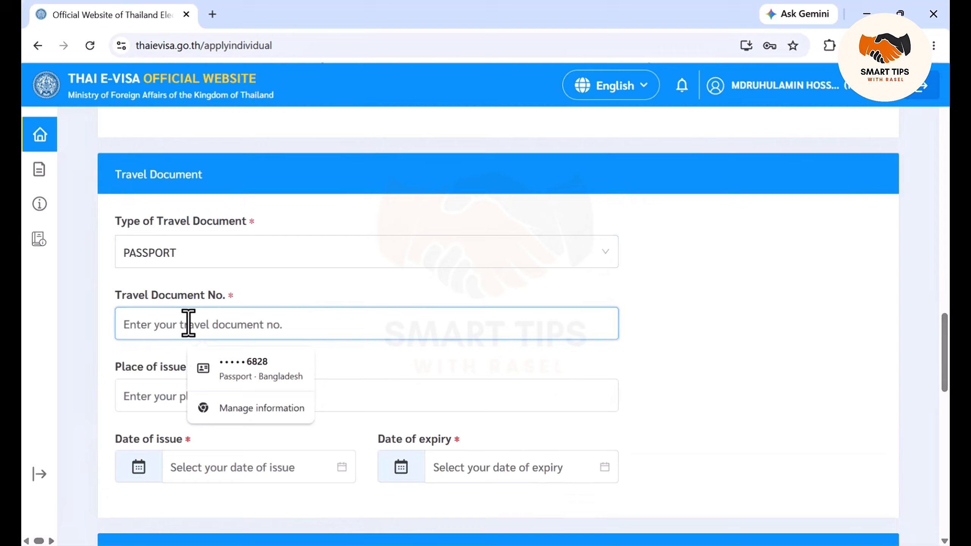
{"action": "left_click_drag", "start_coordinate": [116, 292], "coordinate": [226, 305]}
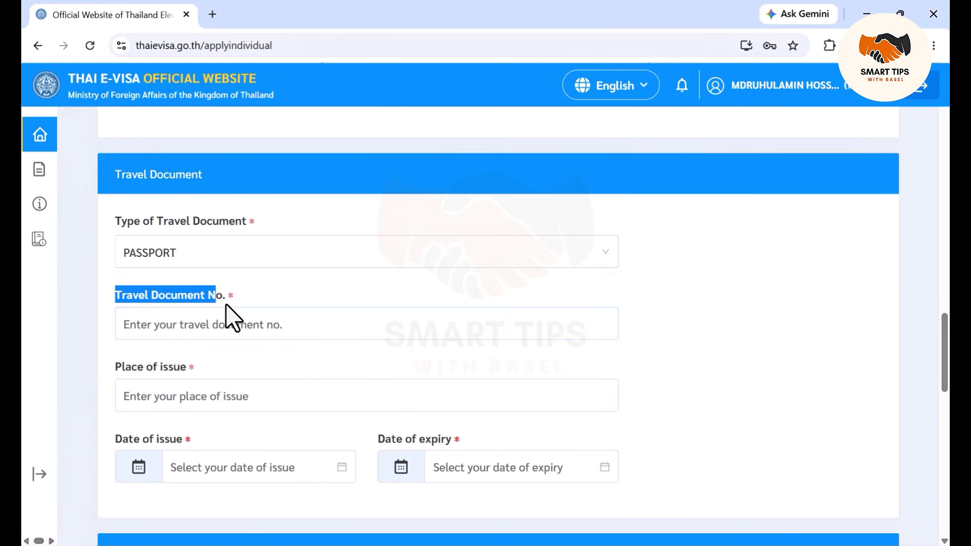
{"action": "left_click", "coordinate": [280, 325]}
{"action": "scroll", "coordinate": [280, 320], "scroll_direction": "down", "scroll_amount": 3}
{"action": "scroll", "coordinate": [114, 299], "scroll_direction": "up", "scroll_amount": 2}
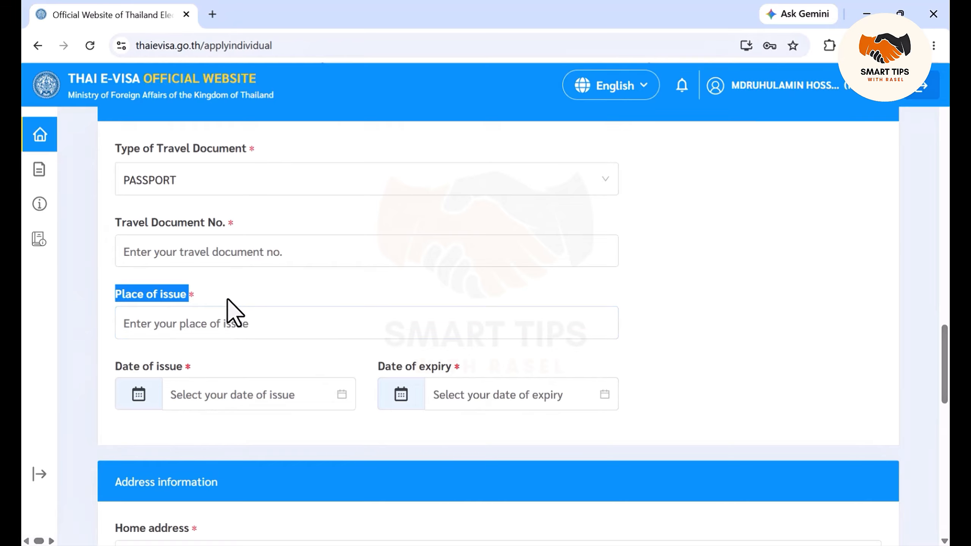
{"action": "scroll", "coordinate": [263, 321], "scroll_direction": "down", "scroll_amount": 2}
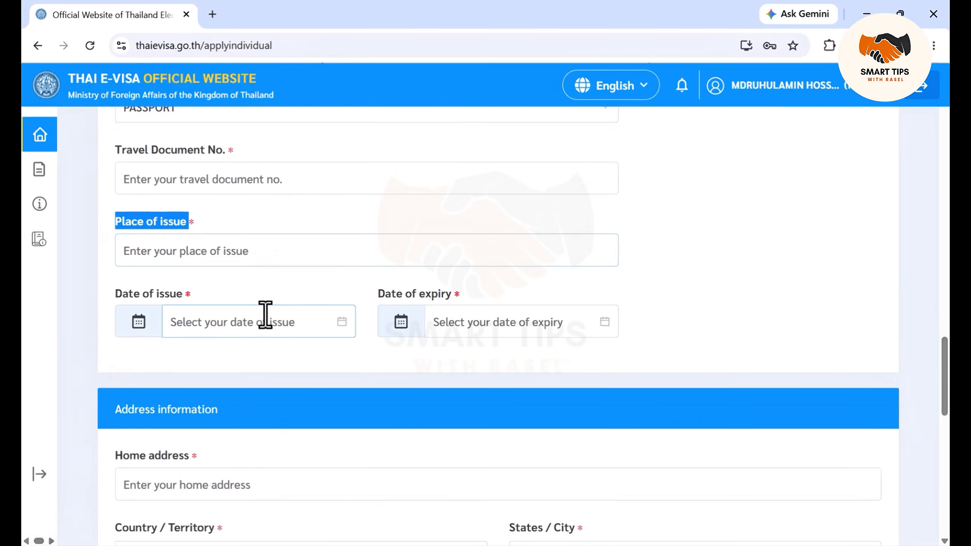
{"action": "scroll", "coordinate": [265, 314], "scroll_direction": "down", "scroll_amount": 2}
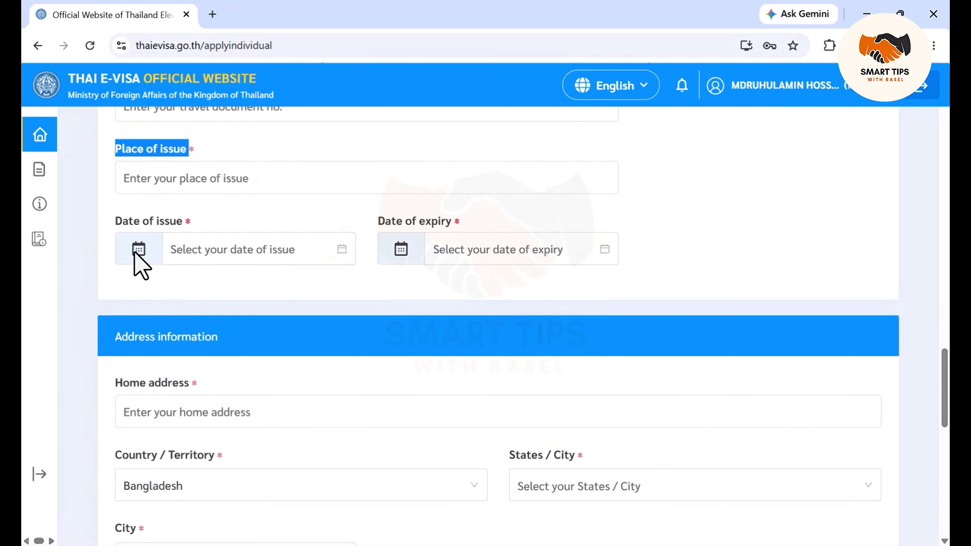
- Examine the date pickers for the travel document's date of issue and date of expiry
{"action": "left_click", "coordinate": [338, 253]}
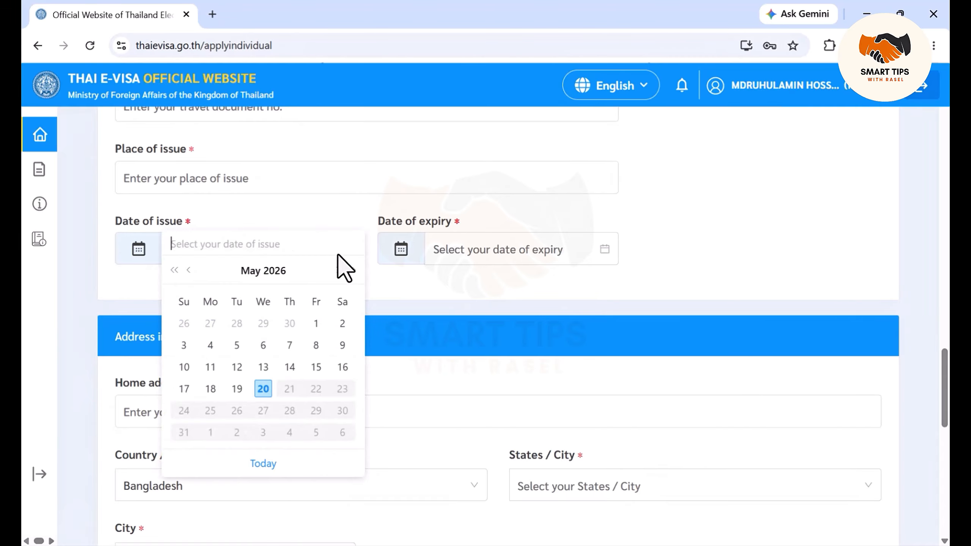
{"action": "left_click", "coordinate": [139, 286]}
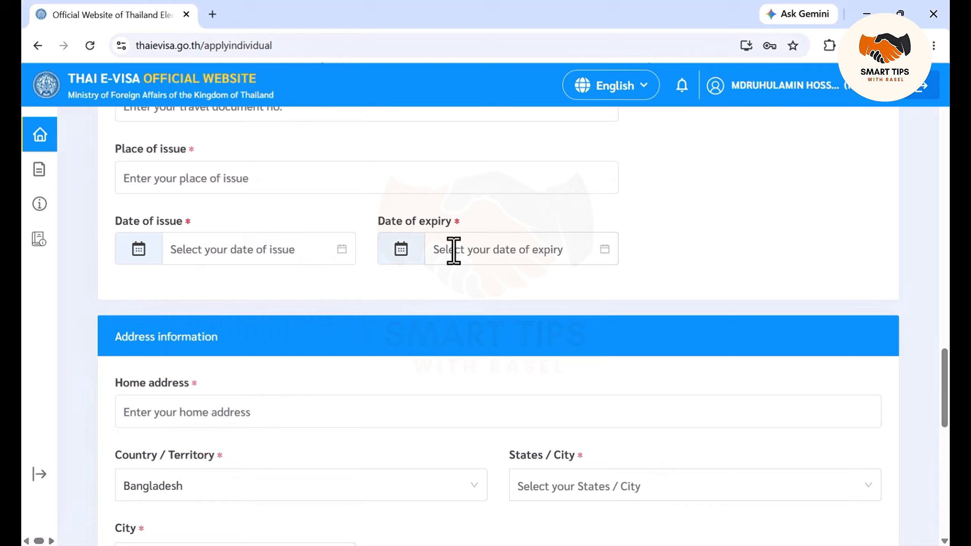
{"action": "left_click", "coordinate": [473, 249]}
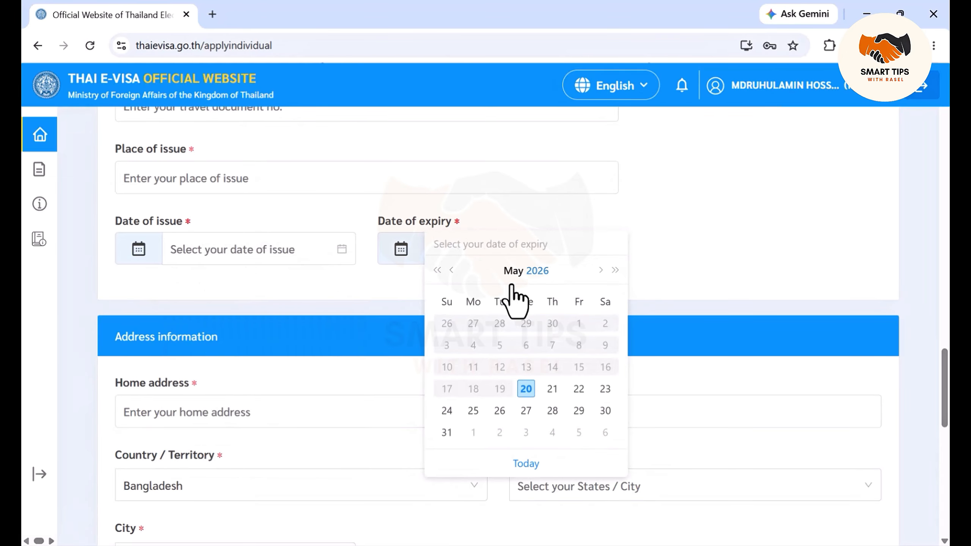
{"action": "left_click", "coordinate": [532, 276]}
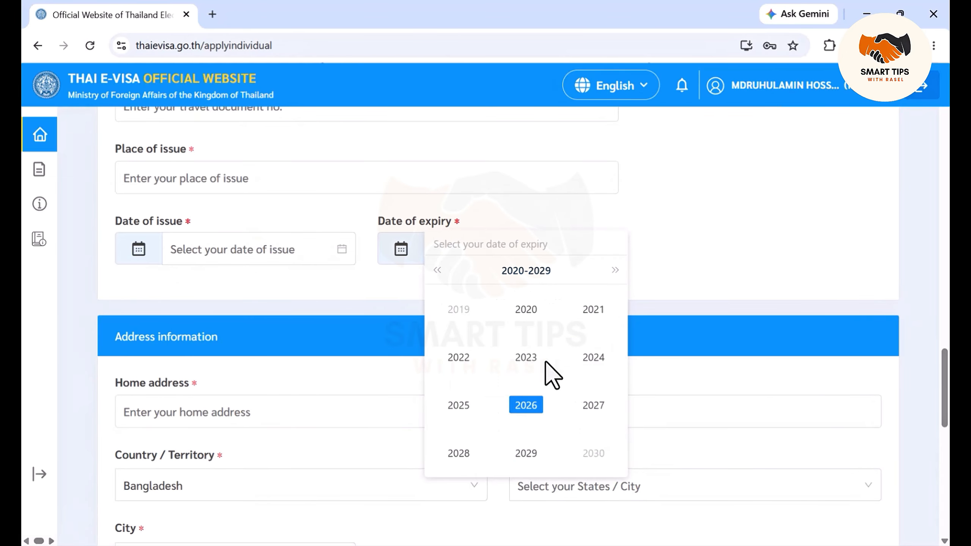
{"action": "left_click", "coordinate": [594, 405]}
{"action": "left_click", "coordinate": [833, 196]}
- Examine the home address, country and States / City options in the Address information section
{"action": "scroll", "coordinate": [702, 217], "scroll_direction": "down", "scroll_amount": 5}
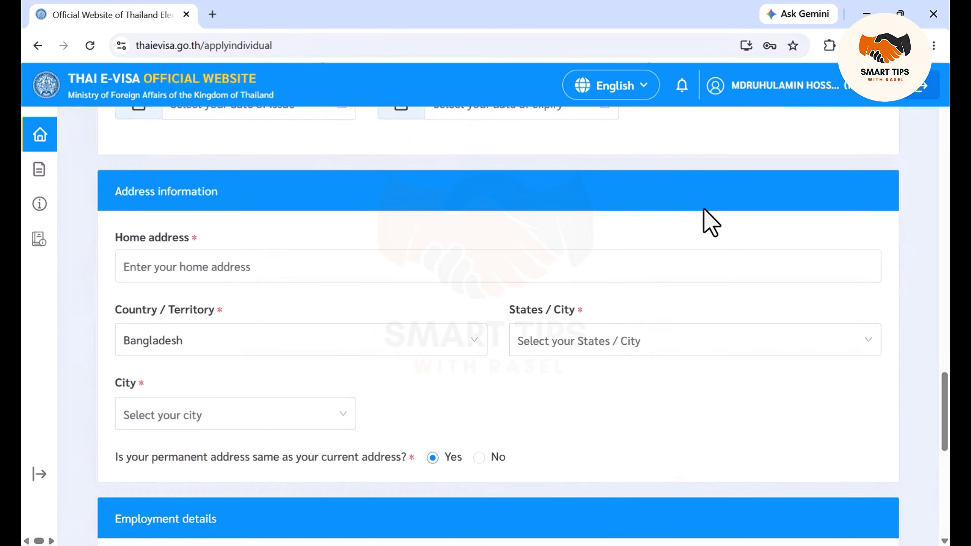
{"action": "scroll", "coordinate": [638, 228], "scroll_direction": "up", "scroll_amount": 2}
{"action": "scroll", "coordinate": [292, 227], "scroll_direction": "down", "scroll_amount": 3}
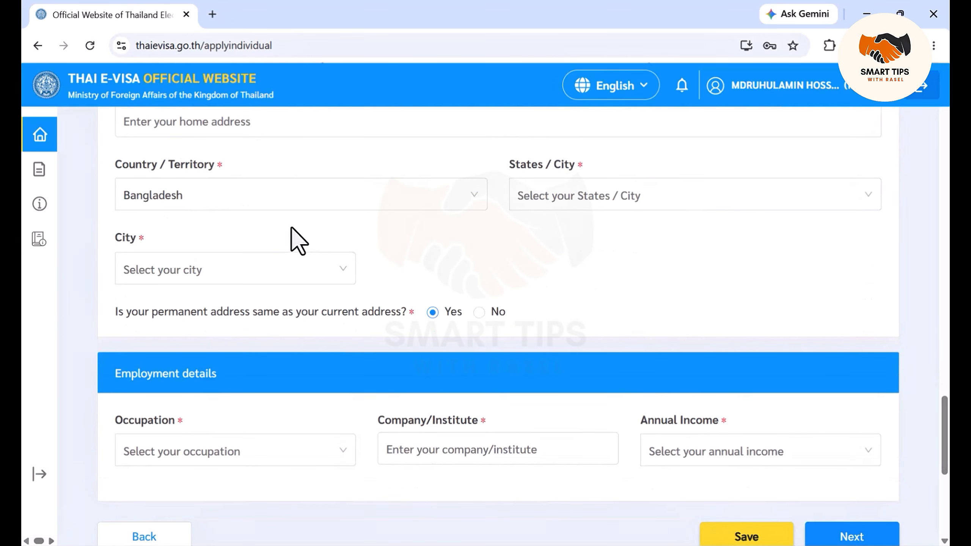
{"action": "scroll", "coordinate": [291, 226], "scroll_direction": "up", "scroll_amount": 2}
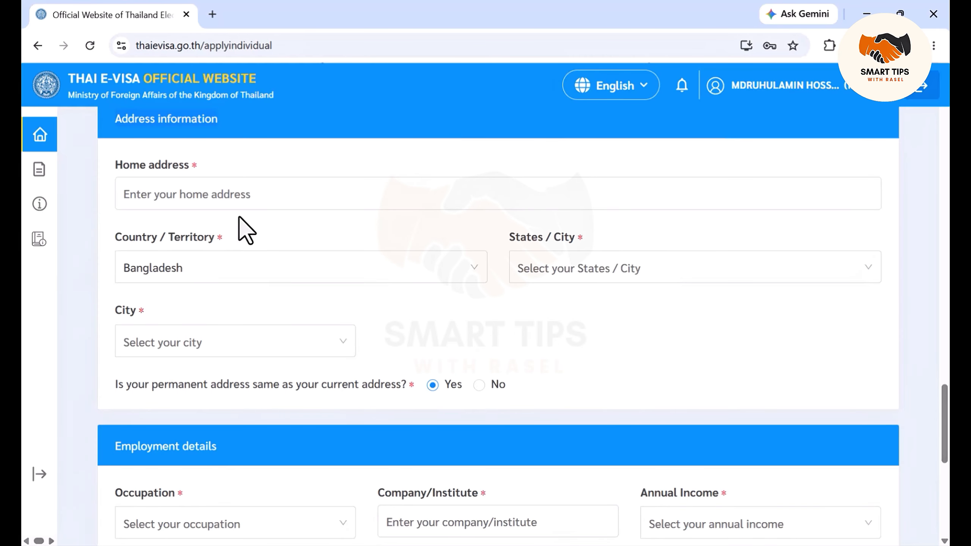
{"action": "left_click", "coordinate": [129, 197]}
{"action": "left_click", "coordinate": [185, 156]}
{"action": "left_click", "coordinate": [669, 269]}
{"action": "scroll", "coordinate": [191, 291], "scroll_direction": "down", "scroll_amount": 2}
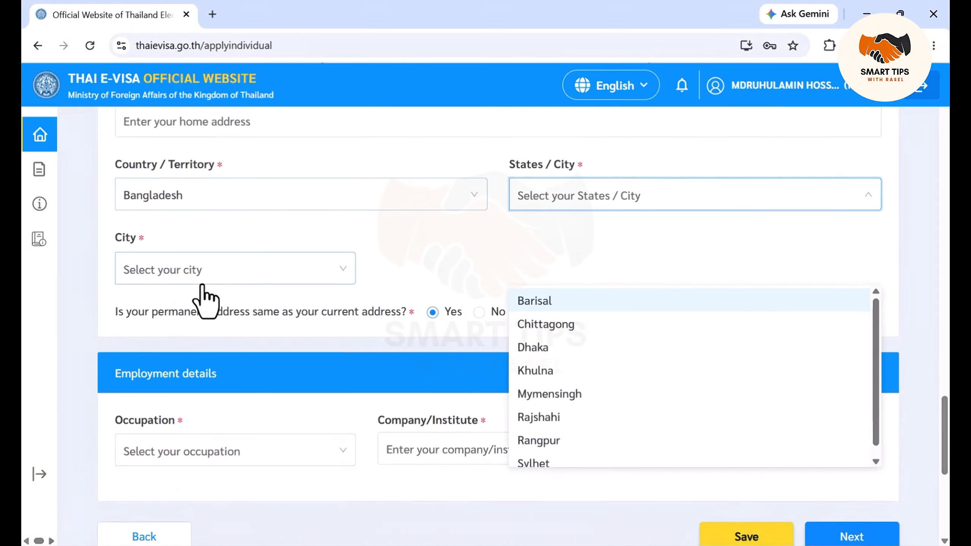
- Examine the city field and the question whether the permanent address matches the current one
{"action": "left_click", "coordinate": [211, 273]}
{"action": "left_click", "coordinate": [277, 271]}
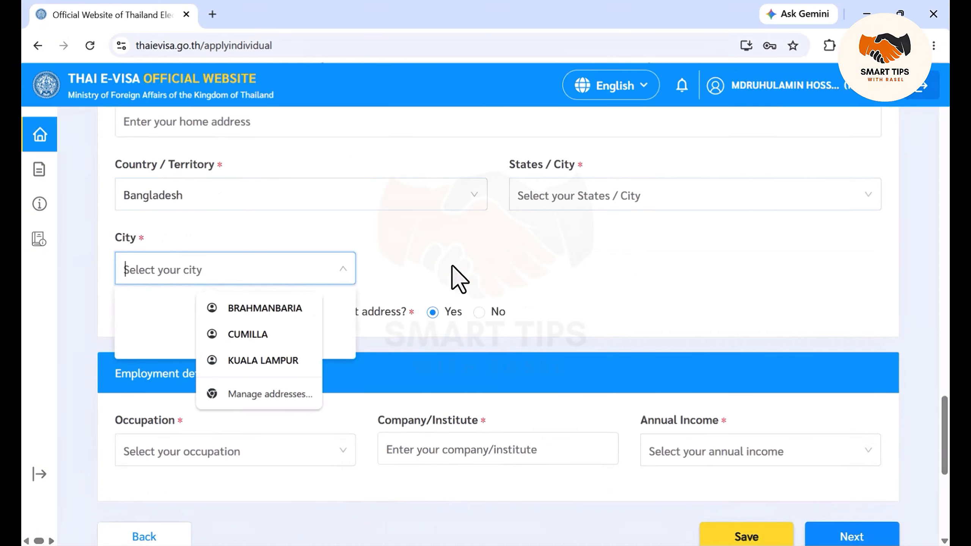
{"action": "scroll", "coordinate": [454, 265], "scroll_direction": "down", "scroll_amount": 1}
{"action": "left_click", "coordinate": [430, 166]}
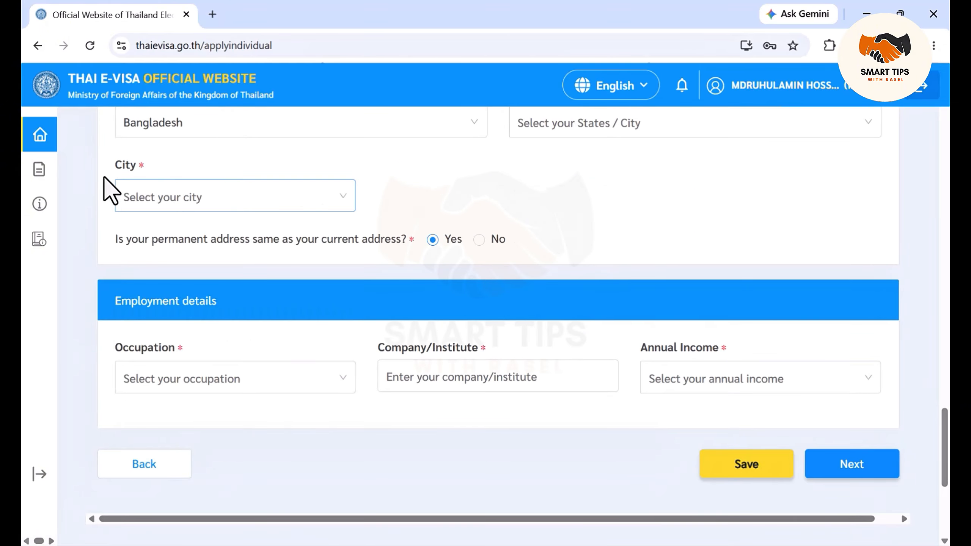
{"action": "left_click", "coordinate": [201, 202]}
{"action": "left_click", "coordinate": [202, 201]}
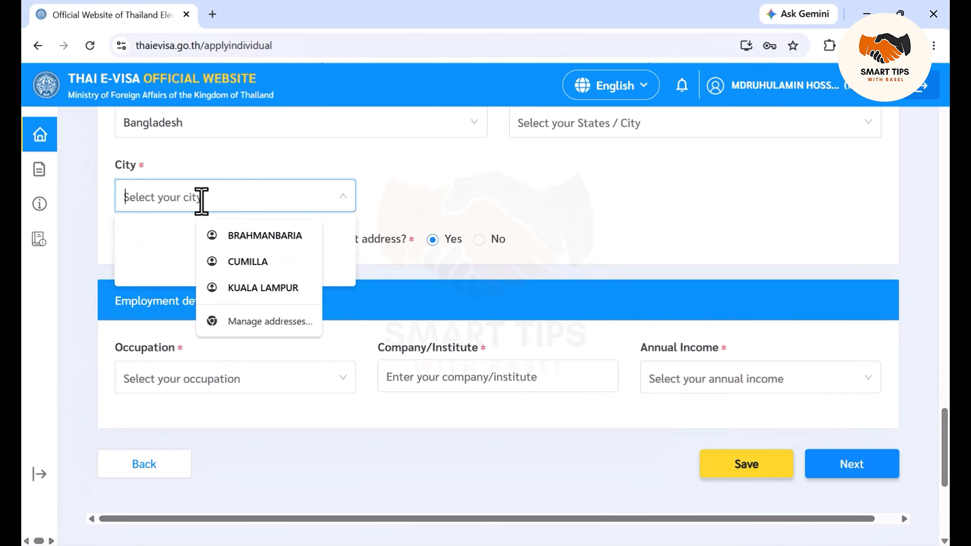
{"action": "left_click", "coordinate": [420, 193]}
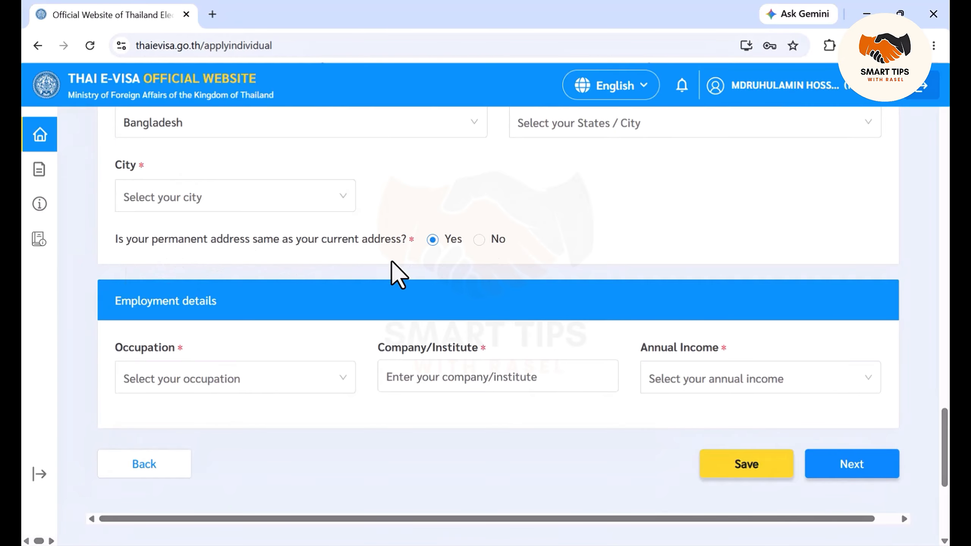
{"action": "scroll", "coordinate": [336, 286], "scroll_direction": "up", "scroll_amount": 3}
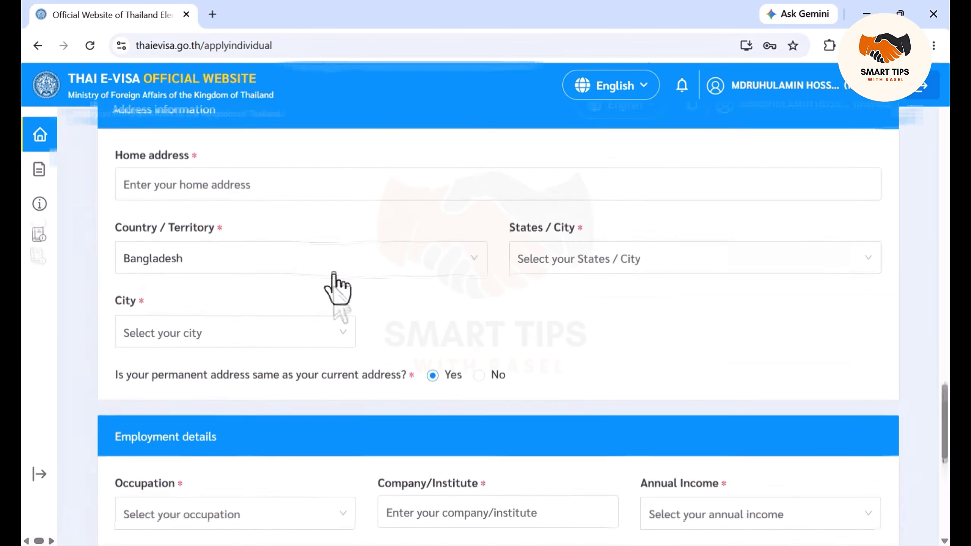
{"action": "scroll", "coordinate": [336, 277], "scroll_direction": "down", "scroll_amount": 1}
{"action": "scroll", "coordinate": [396, 353], "scroll_direction": "down", "scroll_amount": 5}
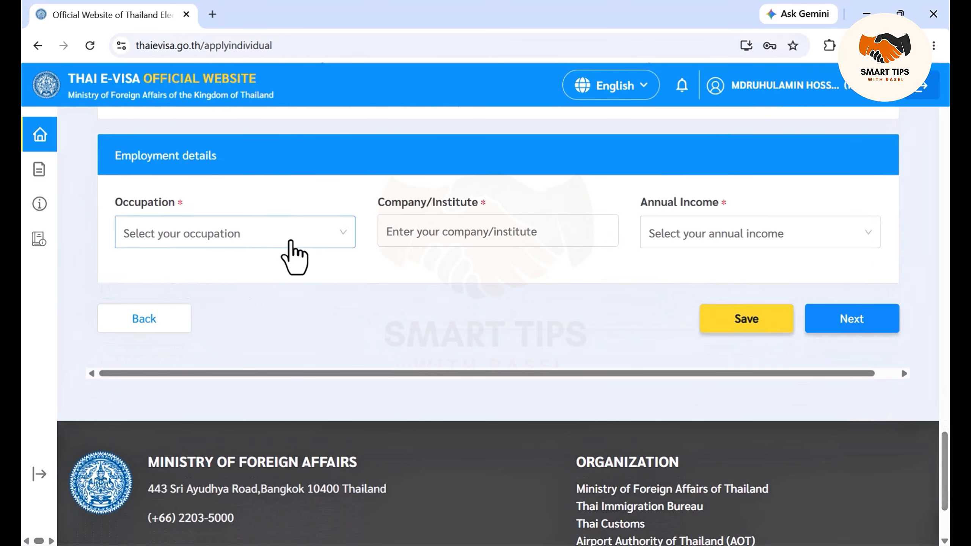
- Examine the available occupation options and the company/institute field in the Employment details
{"action": "left_click", "coordinate": [293, 257]}
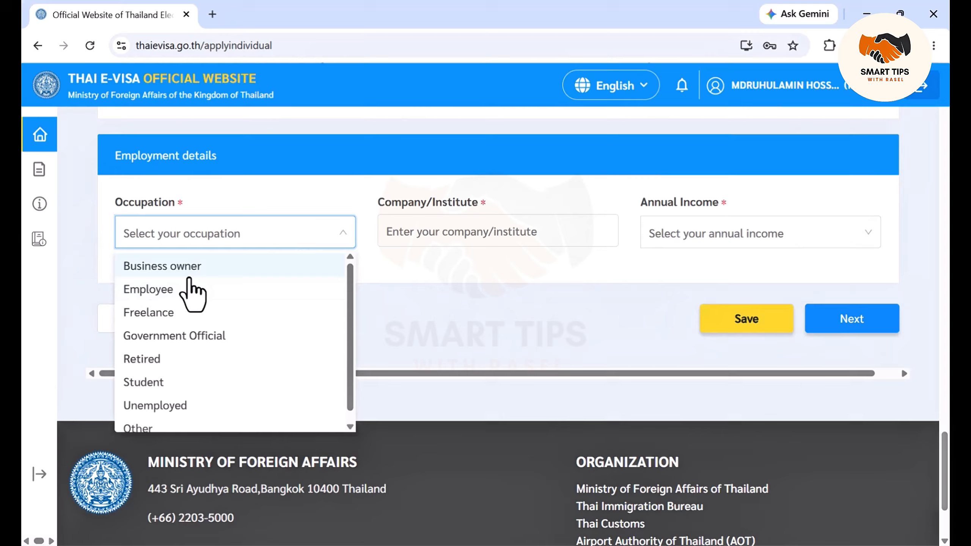
{"action": "scroll", "coordinate": [193, 352], "scroll_direction": "down", "scroll_amount": 1}
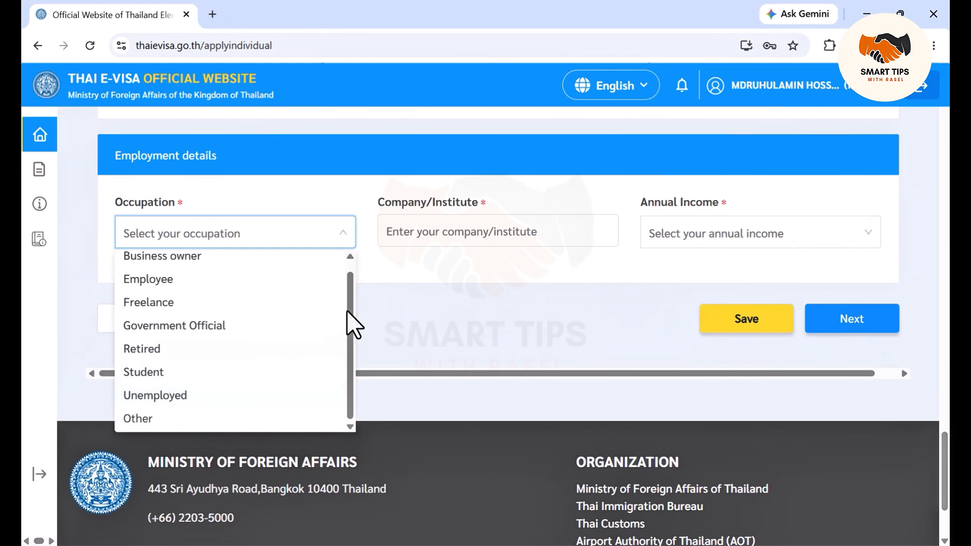
{"action": "left_click", "coordinate": [418, 309]}
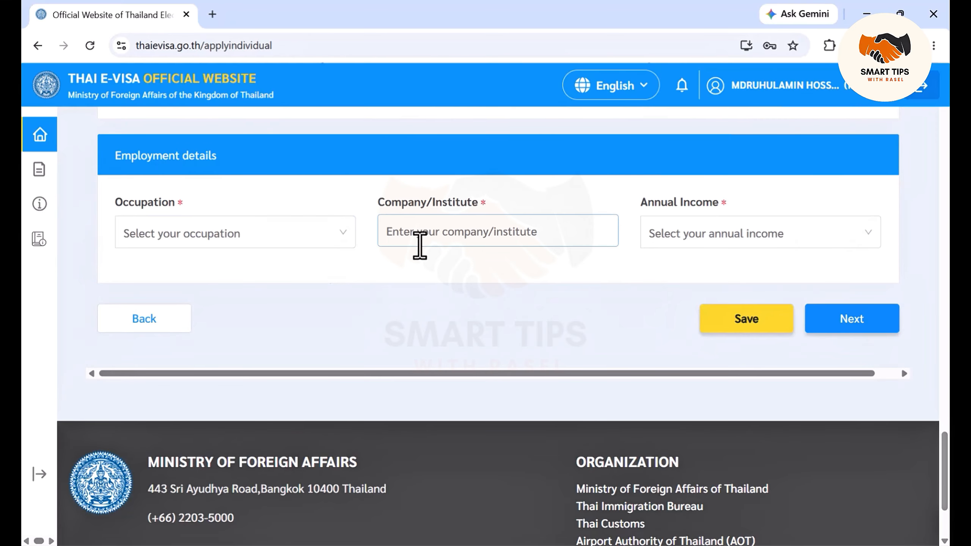
{"action": "left_click", "coordinate": [308, 240]}
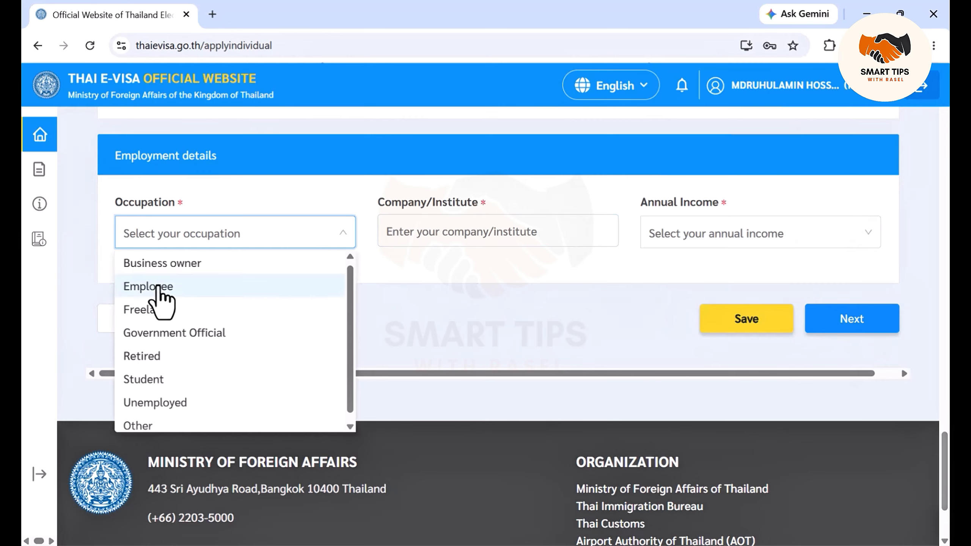
{"action": "left_click", "coordinate": [405, 235]}
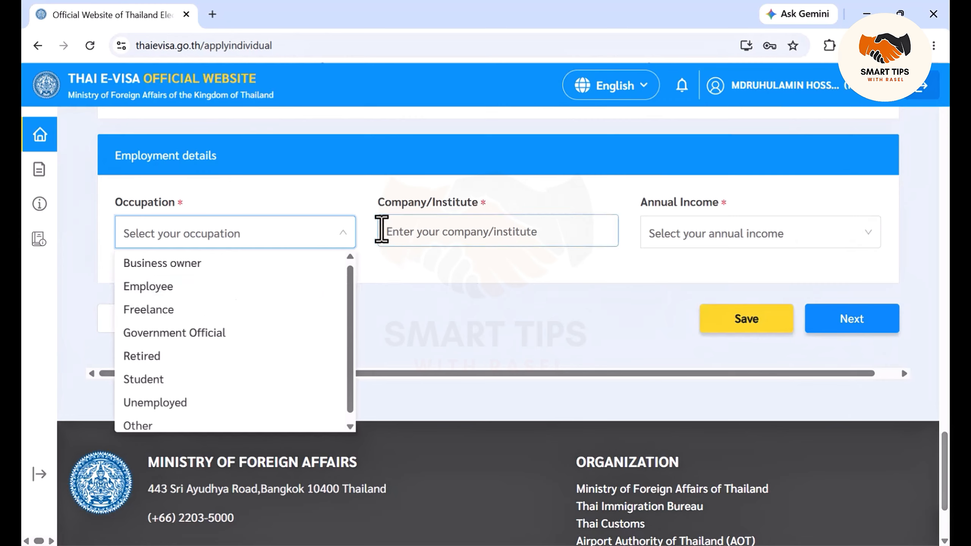
- Set the annual income to Under 20,000 US$ and continue to the Travel Information stage
{"action": "left_click", "coordinate": [674, 237]}
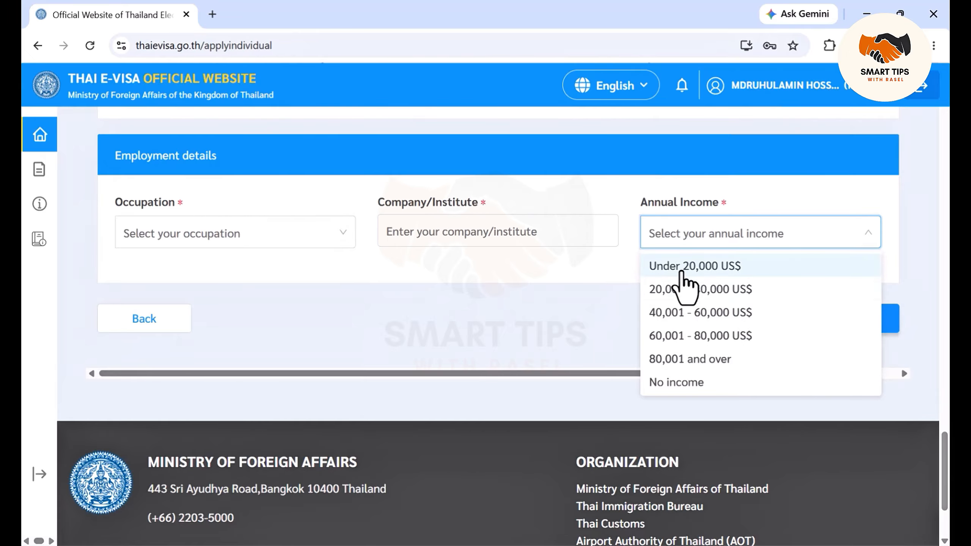
{"action": "left_click", "coordinate": [684, 268]}
{"action": "scroll", "coordinate": [428, 308], "scroll_direction": "down", "scroll_amount": 2}
{"action": "scroll", "coordinate": [425, 302], "scroll_direction": "up", "scroll_amount": 3}
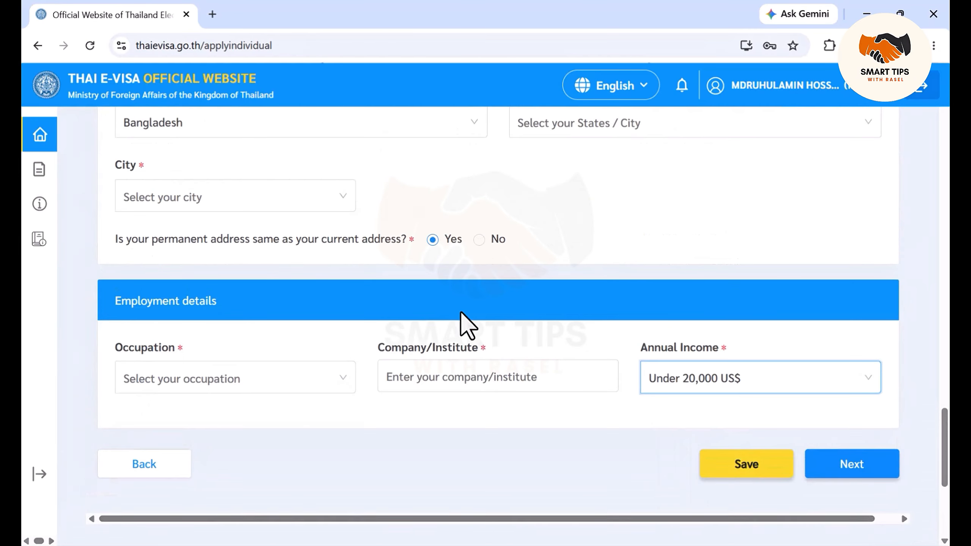
{"action": "scroll", "coordinate": [836, 464], "scroll_direction": "down", "scroll_amount": 1}
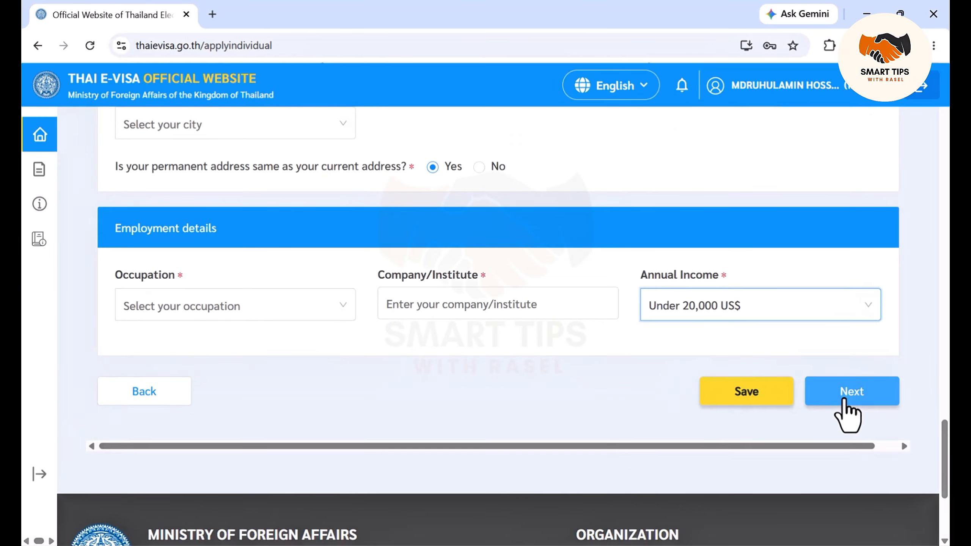
{"action": "left_click", "coordinate": [842, 400]}
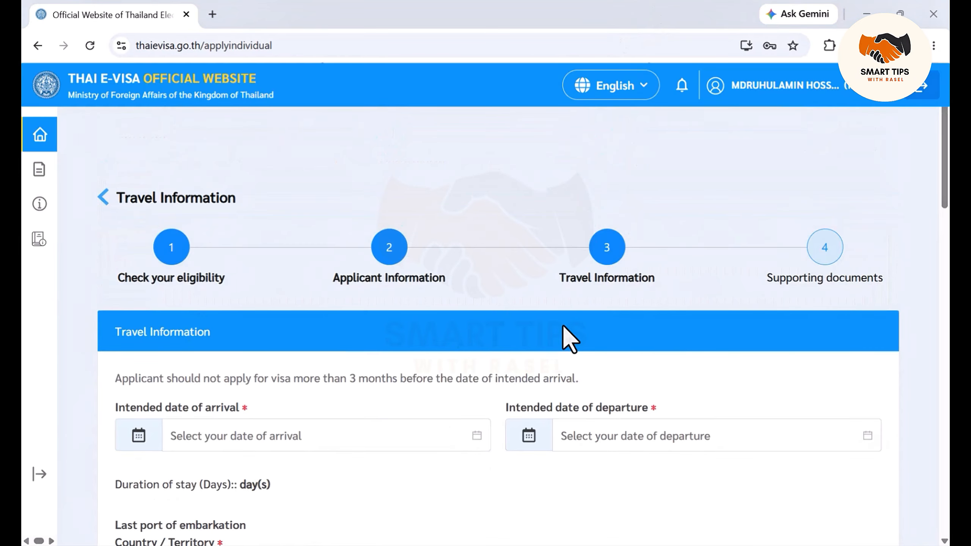
- Set the intended date of arrival to 28 May 2026
{"action": "scroll", "coordinate": [560, 336], "scroll_direction": "down", "scroll_amount": 2}
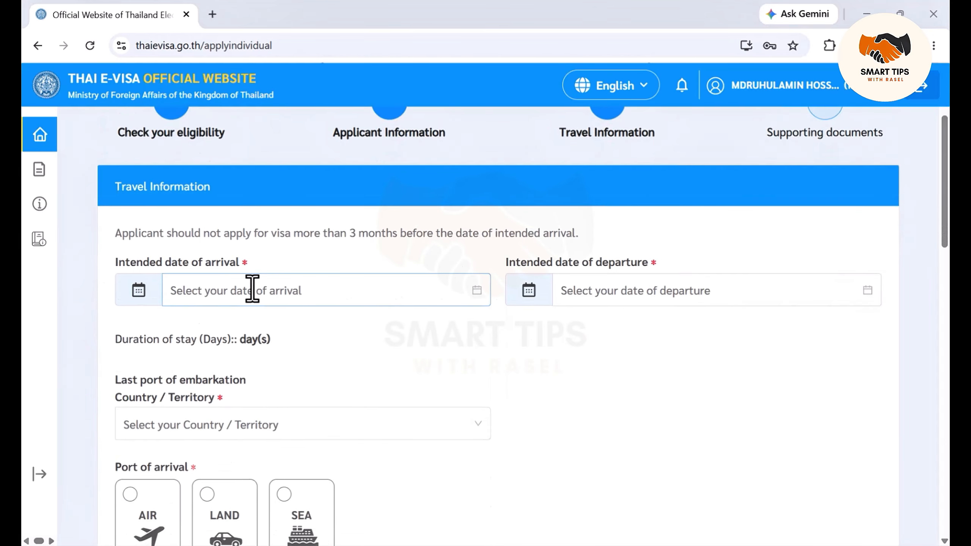
{"action": "left_click", "coordinate": [252, 288]}
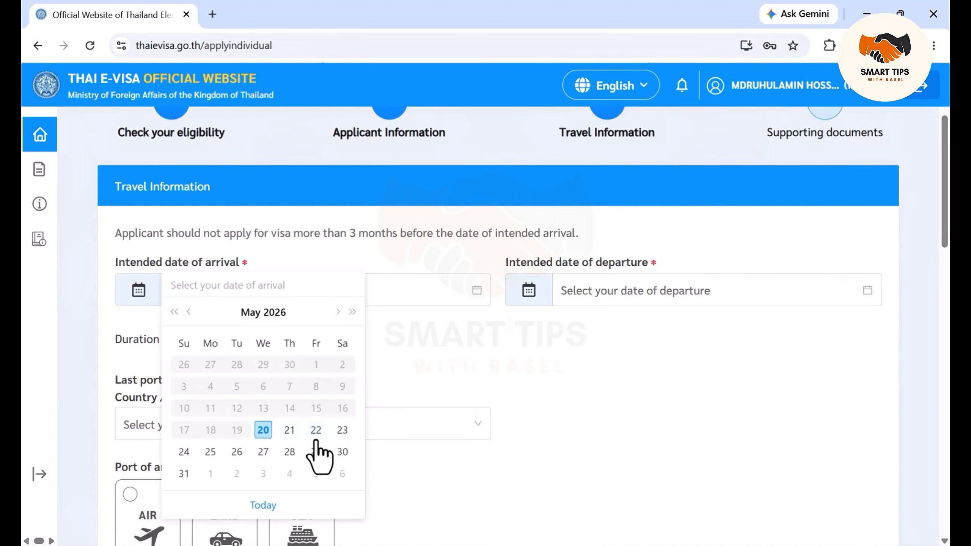
{"action": "left_click", "coordinate": [291, 451]}
{"action": "left_click", "coordinate": [405, 376]}
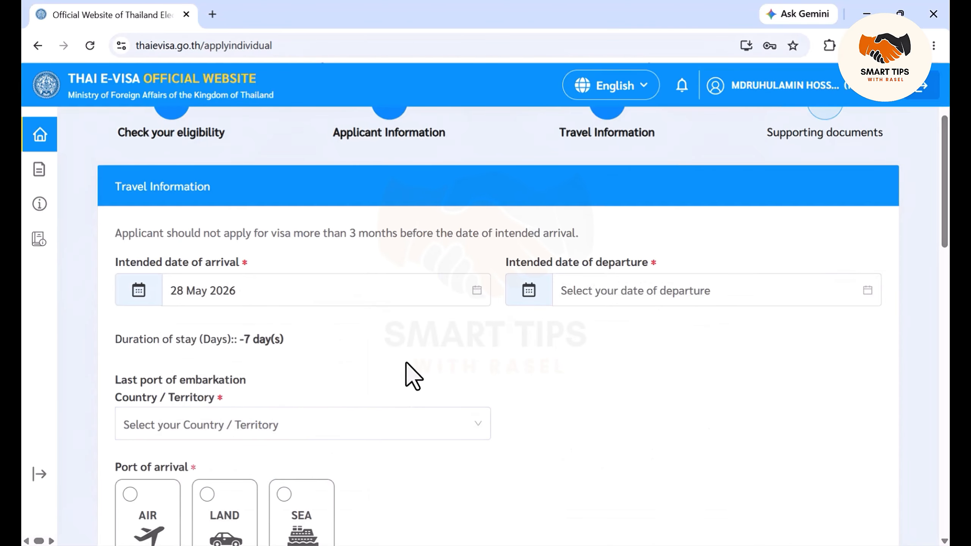
- Set the intended date of departure to 31 May 2026 and the last port of embarkation country to Bangladesh
{"action": "left_click", "coordinate": [622, 295]}
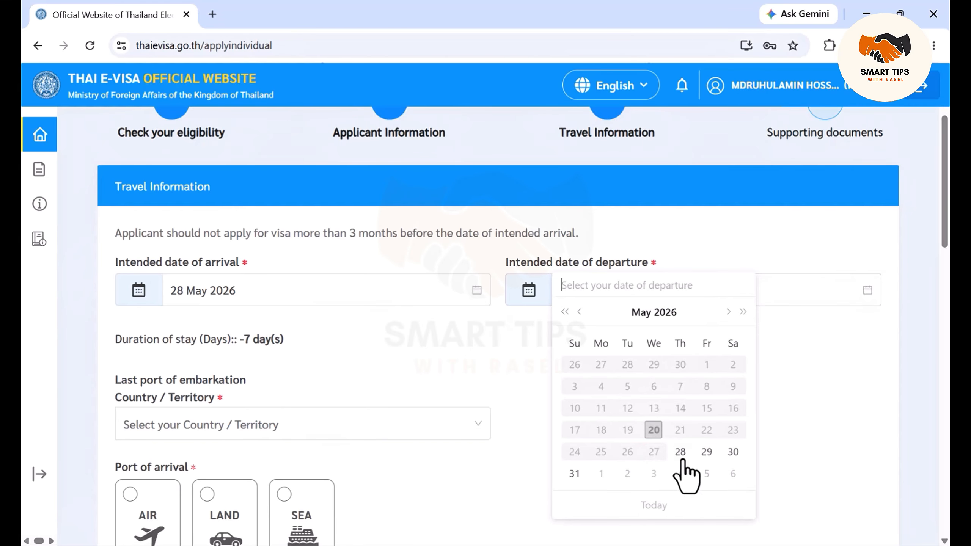
{"action": "left_click", "coordinate": [575, 474]}
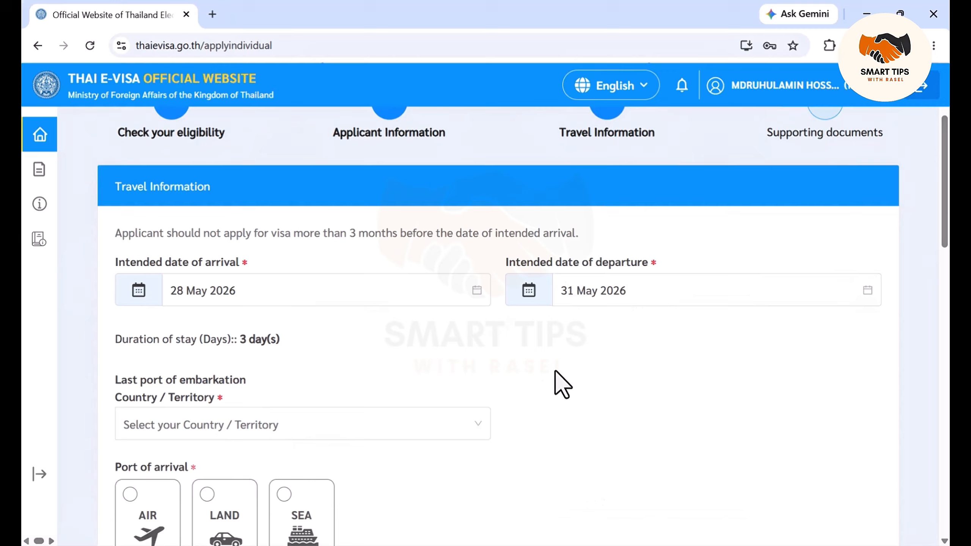
{"action": "scroll", "coordinate": [547, 367], "scroll_direction": "down", "scroll_amount": 2}
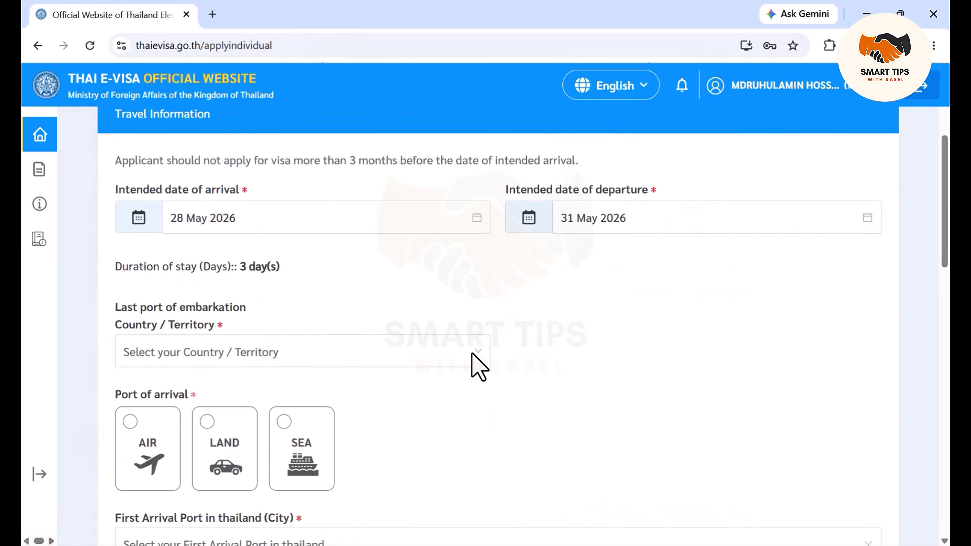
{"action": "left_click", "coordinate": [312, 361]}
{"action": "scroll", "coordinate": [277, 286], "scroll_direction": "down", "scroll_amount": 5}
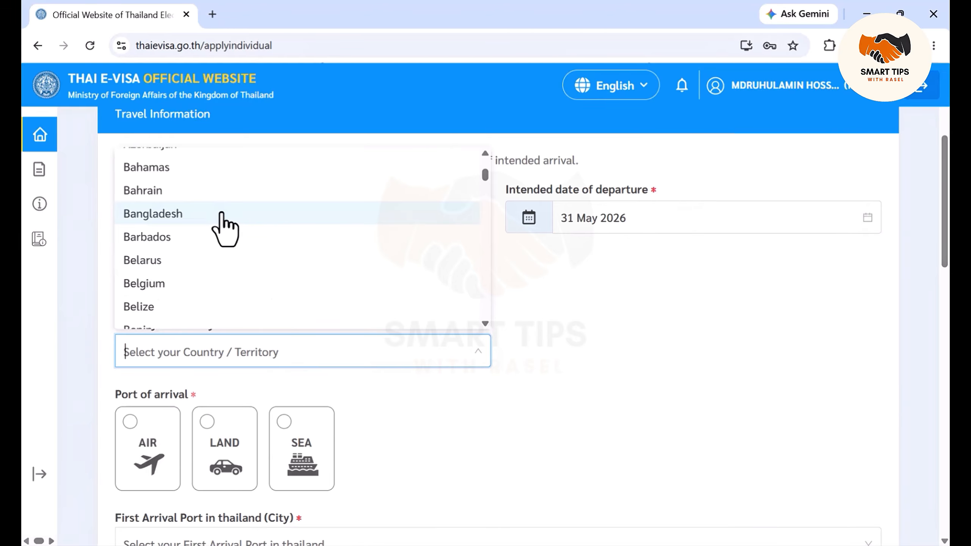
{"action": "left_click", "coordinate": [222, 213]}
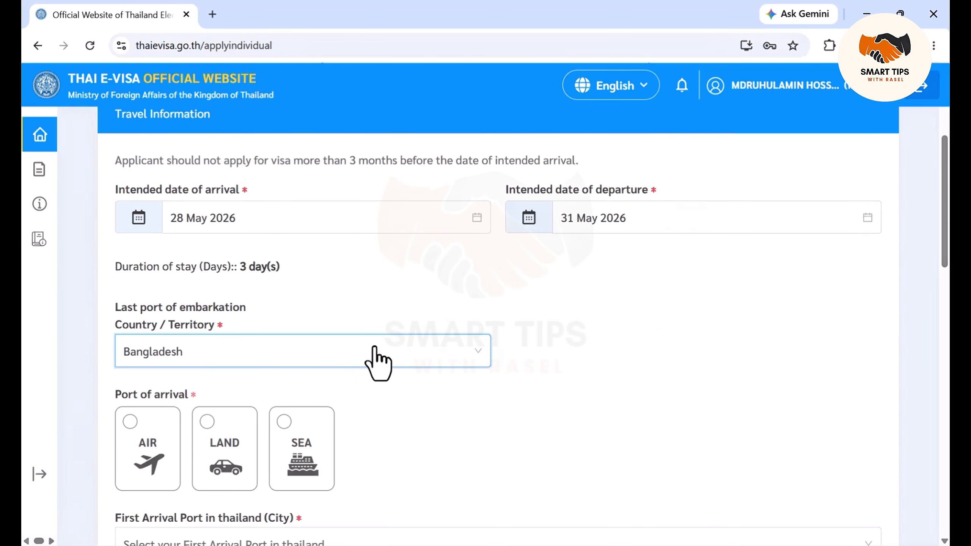
- Choose Air as the port of arrival and Suvarnabhumi International Airport - BKK as the first arrival port in Thailand
{"action": "scroll", "coordinate": [374, 349], "scroll_direction": "down", "scroll_amount": 2}
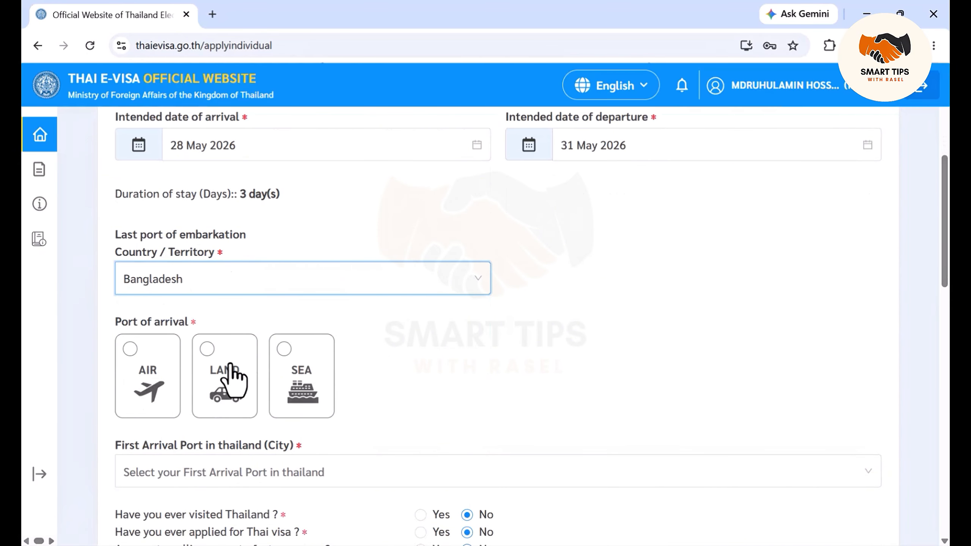
{"action": "scroll", "coordinate": [388, 377], "scroll_direction": "down", "scroll_amount": 4}
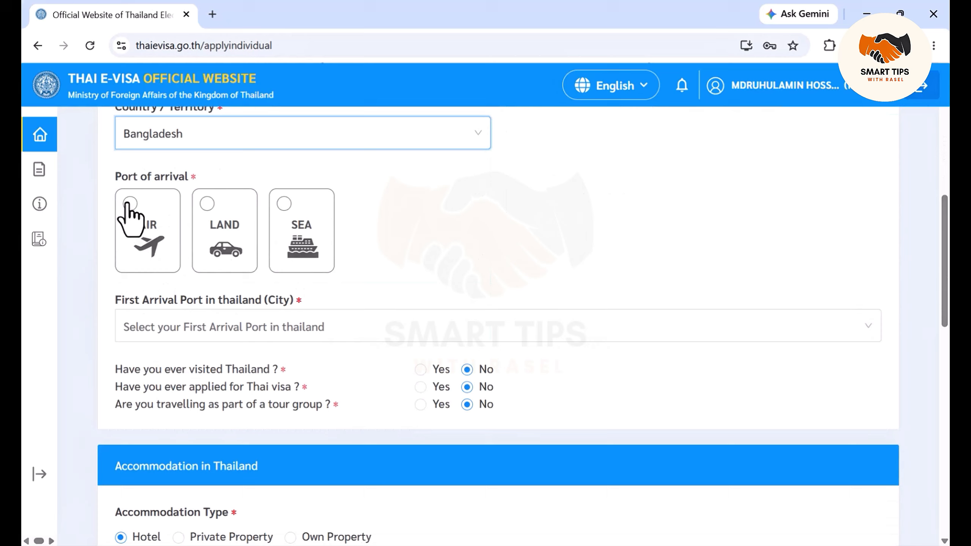
{"action": "left_click", "coordinate": [129, 205]}
{"action": "scroll", "coordinate": [364, 250], "scroll_direction": "down", "scroll_amount": 2}
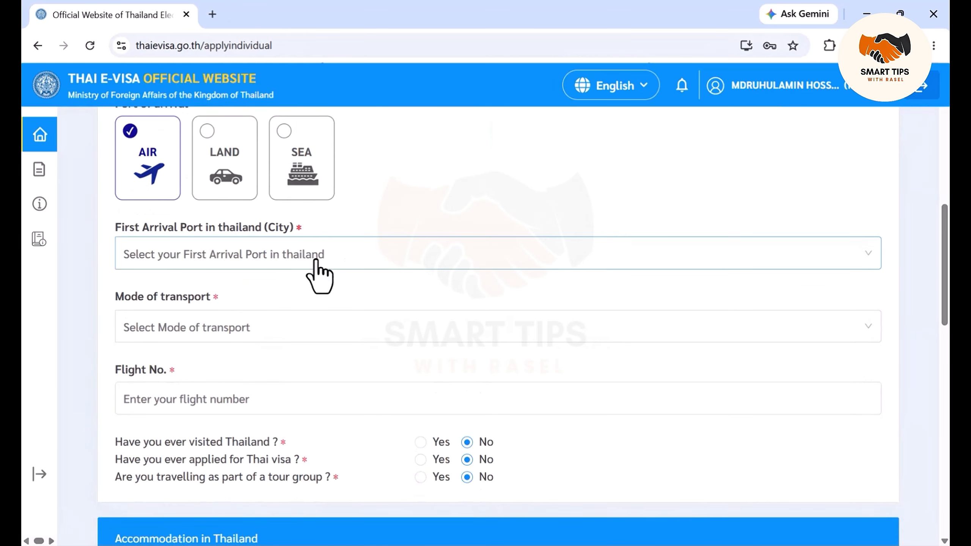
{"action": "left_click", "coordinate": [162, 259]}
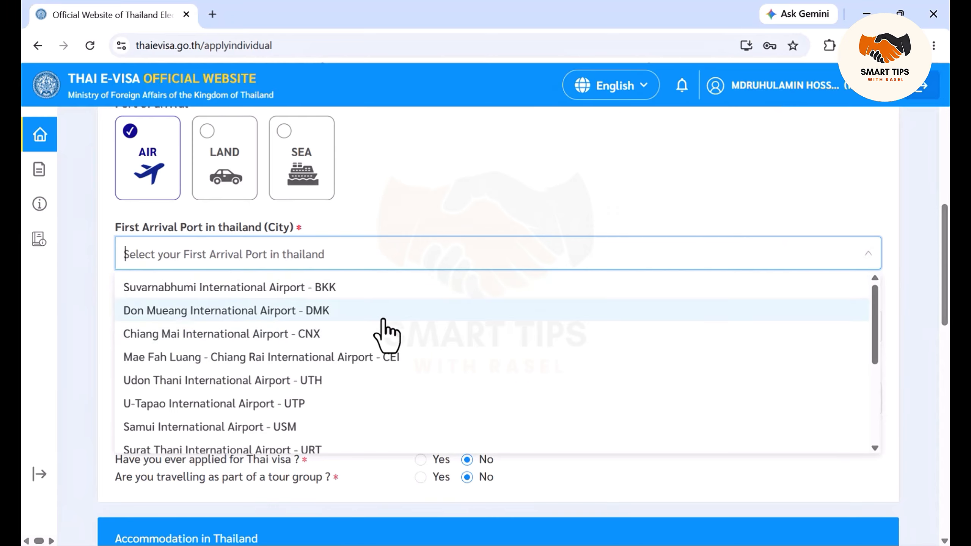
{"action": "left_click", "coordinate": [304, 288]}
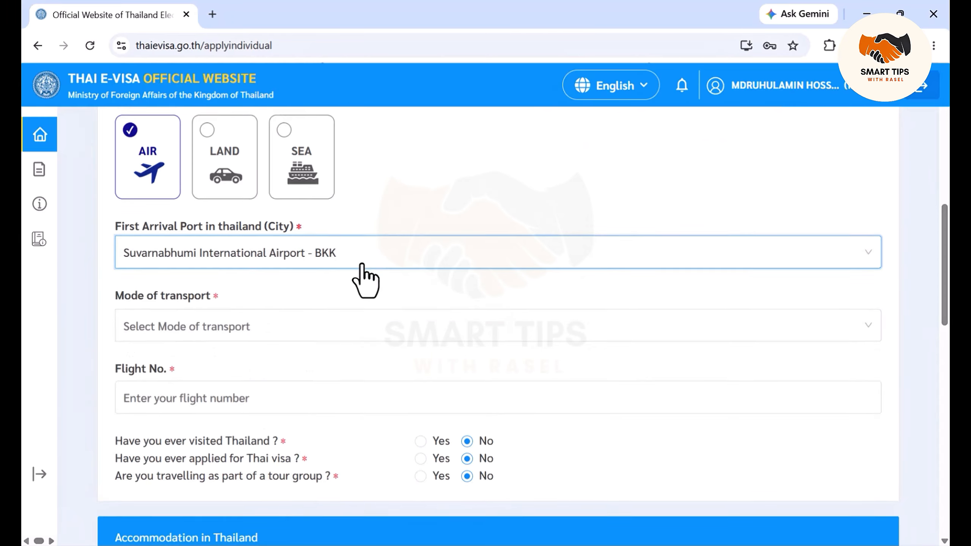
- Set the mode of transport to Schedule (Commercial)
{"action": "scroll", "coordinate": [367, 277], "scroll_direction": "down", "scroll_amount": 2}
{"action": "left_click", "coordinate": [174, 260]}
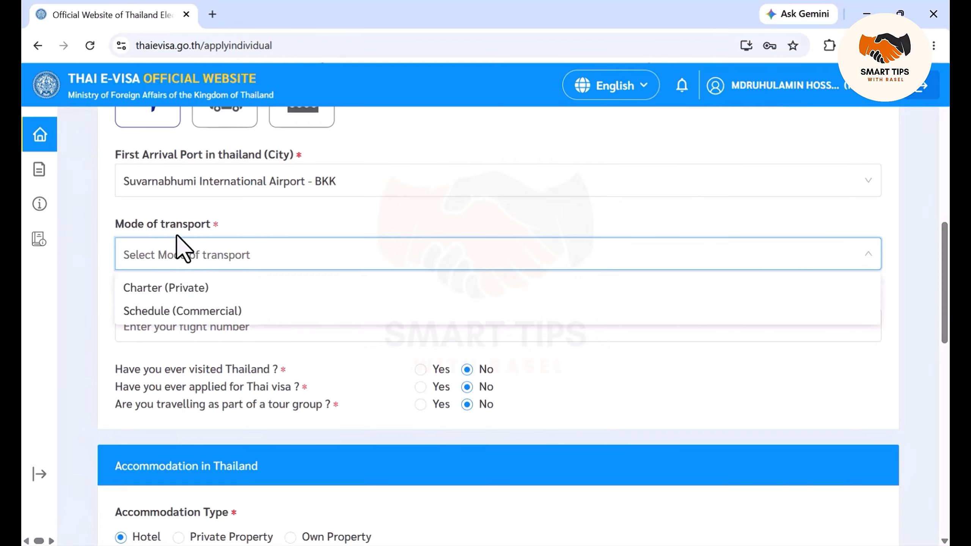
{"action": "left_click", "coordinate": [239, 317]}
- Examine the flight number field and the questions about previous Thailand visits, visa applications and tour group travel
{"action": "scroll", "coordinate": [267, 316], "scroll_direction": "down", "scroll_amount": 2}
{"action": "left_click", "coordinate": [179, 254]}
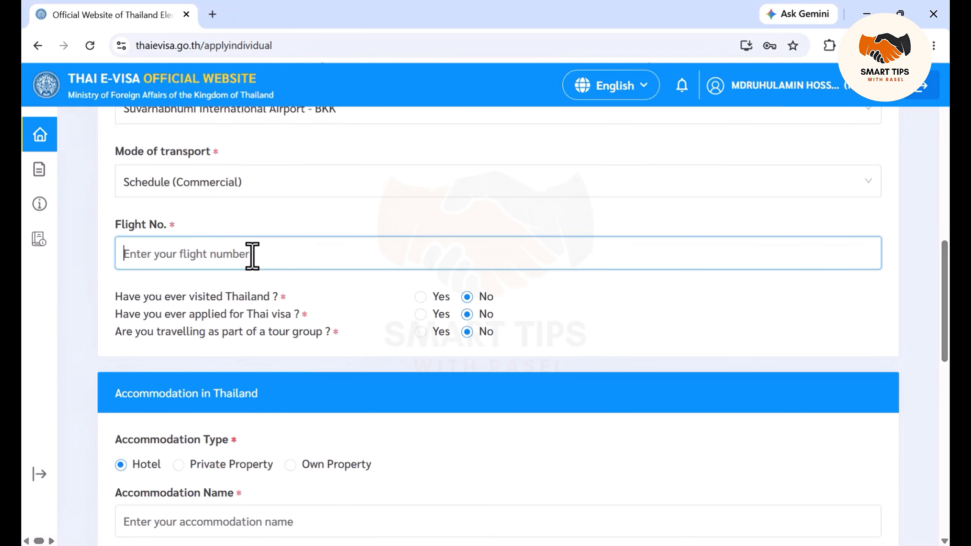
{"action": "left_click_drag", "start_coordinate": [110, 216], "coordinate": [173, 226]}
{"action": "left_click", "coordinate": [223, 234]}
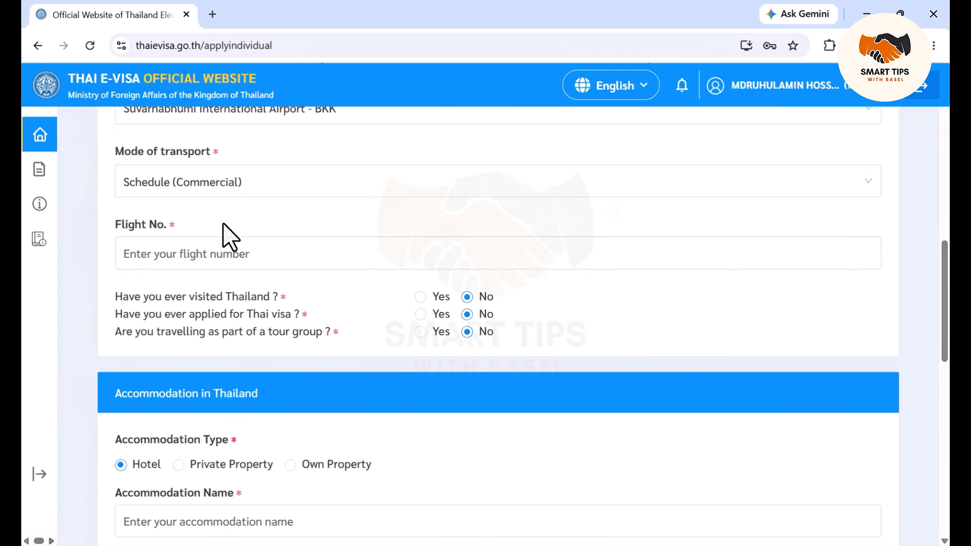
{"action": "scroll", "coordinate": [244, 298], "scroll_direction": "down", "scroll_amount": 4}
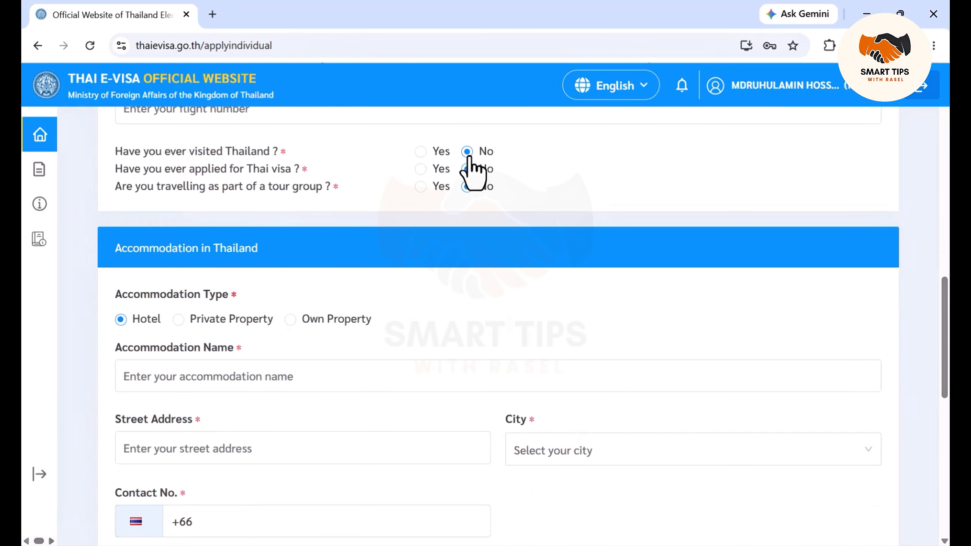
{"action": "scroll", "coordinate": [266, 309], "scroll_direction": "down", "scroll_amount": 2}
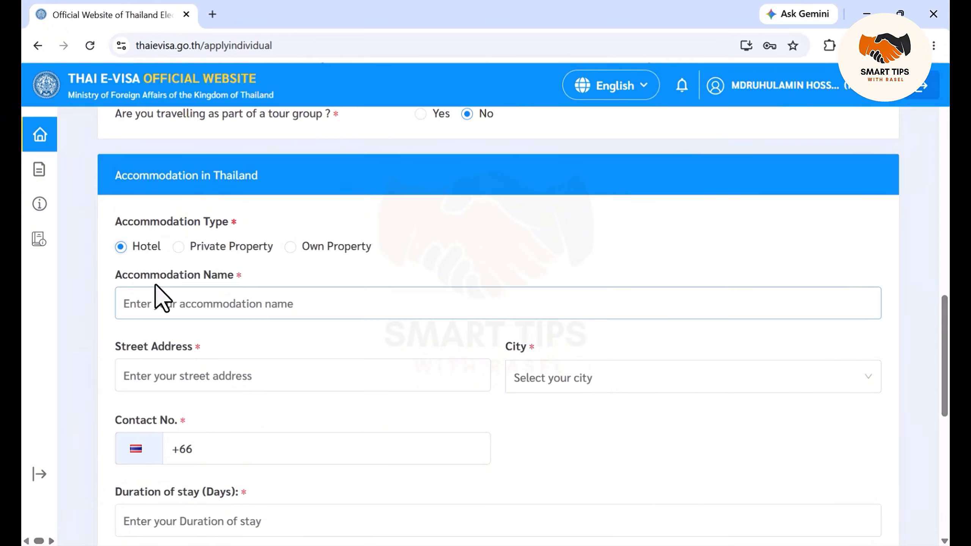
- Examine the accommodation name, street address, city options and contact number fields in the Accommodation in Thailand section
{"action": "left_click_drag", "start_coordinate": [124, 282], "coordinate": [195, 289]}
{"action": "left_click", "coordinate": [220, 306]}
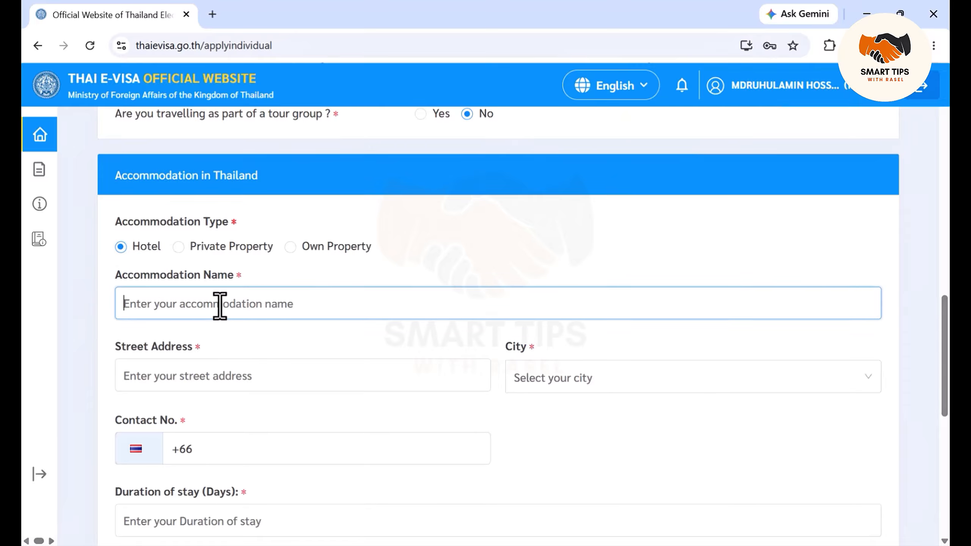
{"action": "scroll", "coordinate": [303, 325], "scroll_direction": "down", "scroll_amount": 4}
{"action": "left_click", "coordinate": [219, 229]}
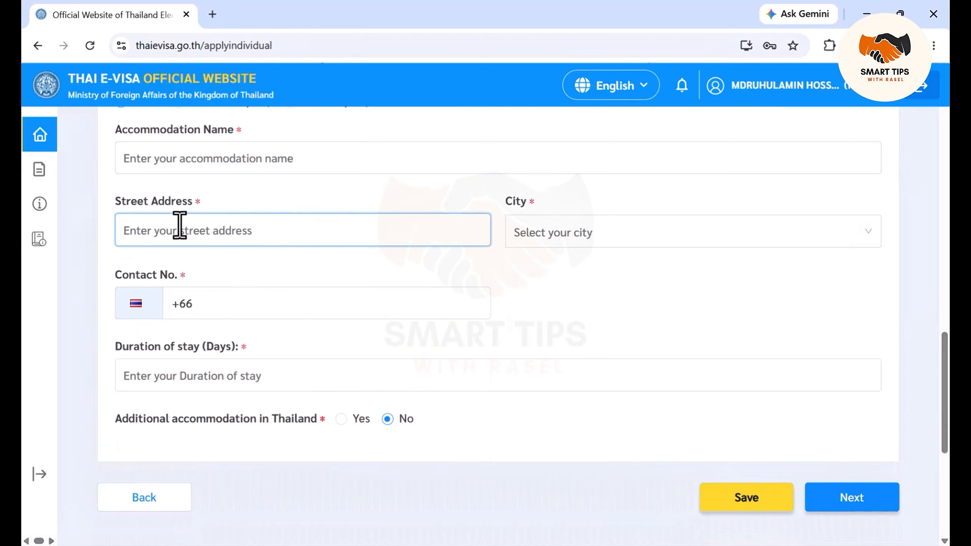
{"action": "double_click", "coordinate": [509, 201]}
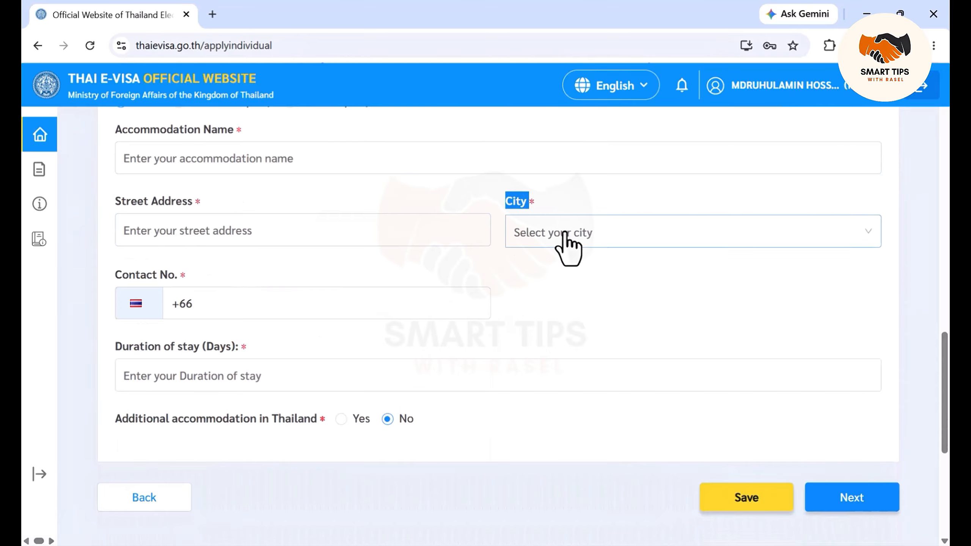
{"action": "left_click", "coordinate": [566, 234]}
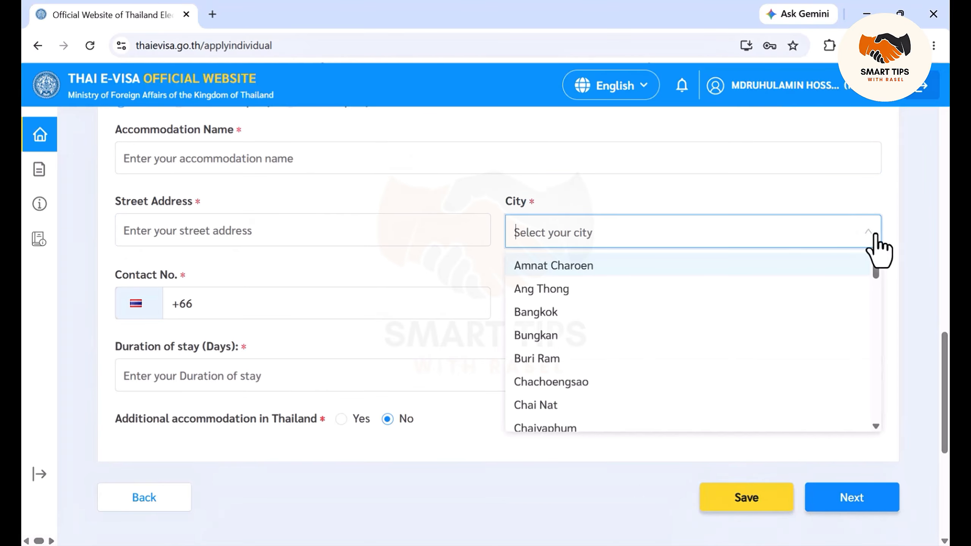
{"action": "left_click", "coordinate": [244, 314]}
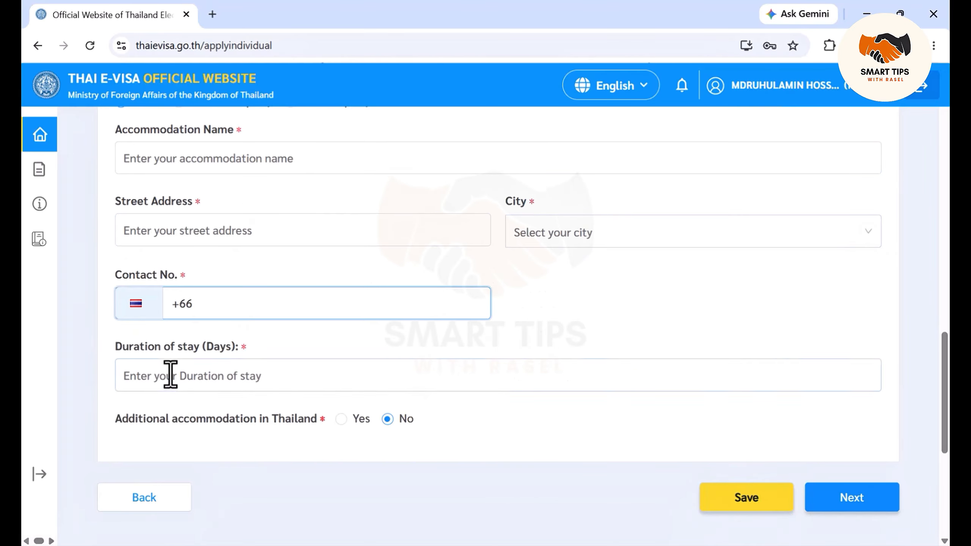
- Enter 6 days as the accommodation's duration of stay and continue to the Supporting documents stage
{"action": "scroll", "coordinate": [275, 339], "scroll_direction": "up", "scroll_amount": 2}
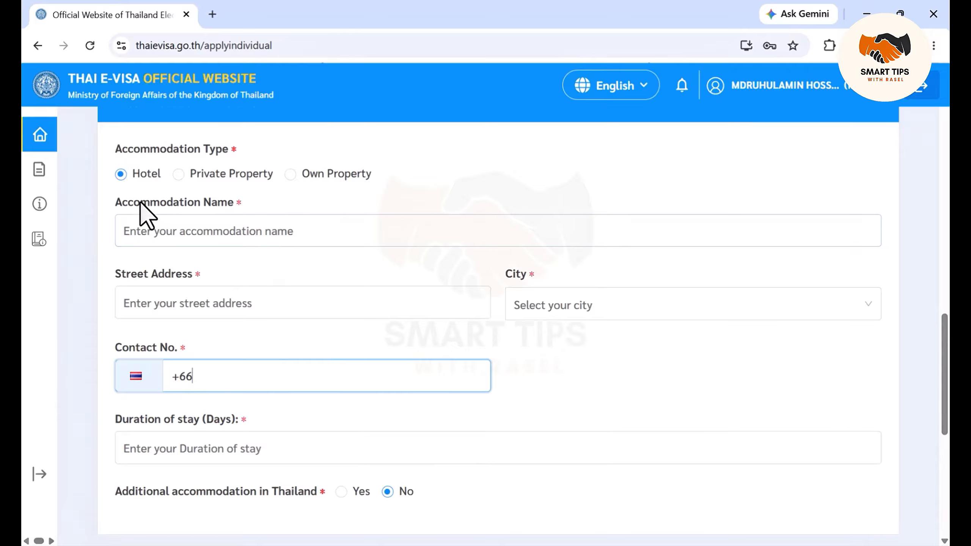
{"action": "scroll", "coordinate": [327, 379], "scroll_direction": "down", "scroll_amount": 2}
{"action": "left_click", "coordinate": [211, 377]}
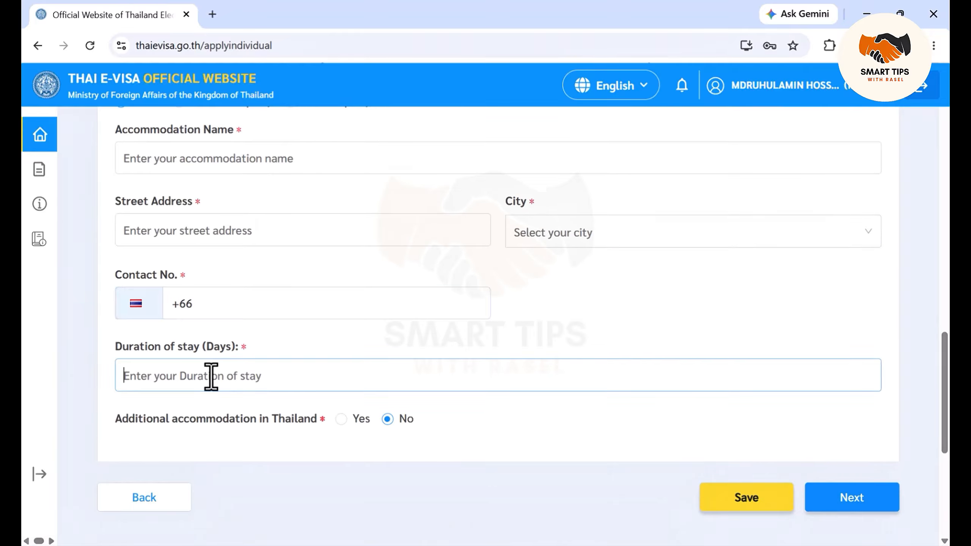
{"action": "type", "text": "6"}
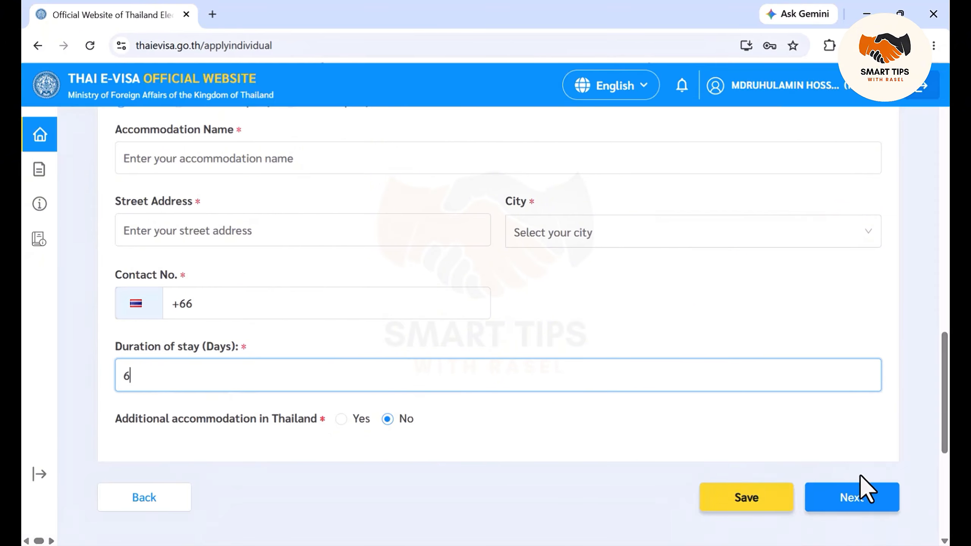
{"action": "left_click", "coordinate": [862, 498]}
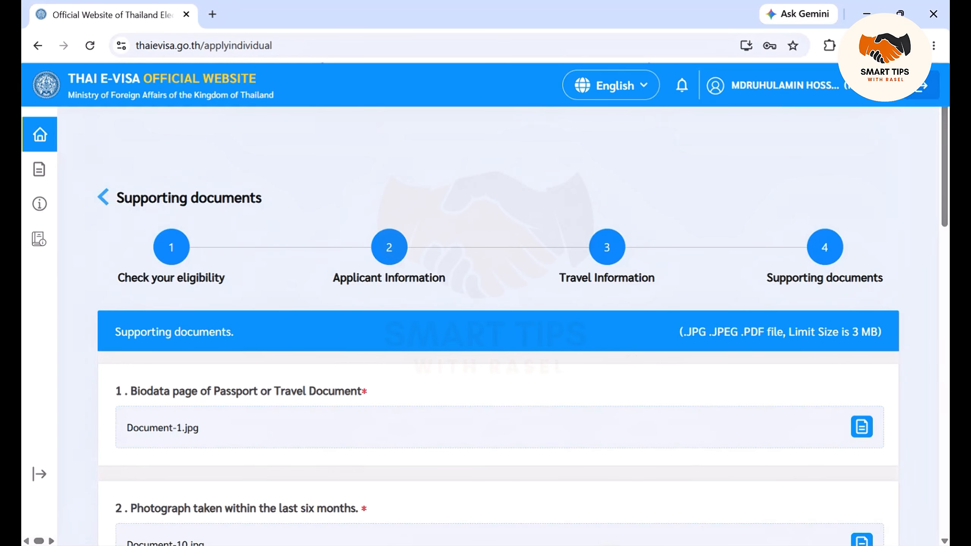
- Examine the list of required supporting documents, including the passport biodata page and photograph entries
{"action": "scroll", "coordinate": [485, 337], "scroll_direction": "down", "scroll_amount": 12}
{"action": "scroll", "coordinate": [669, 428], "scroll_direction": "down", "scroll_amount": 3}
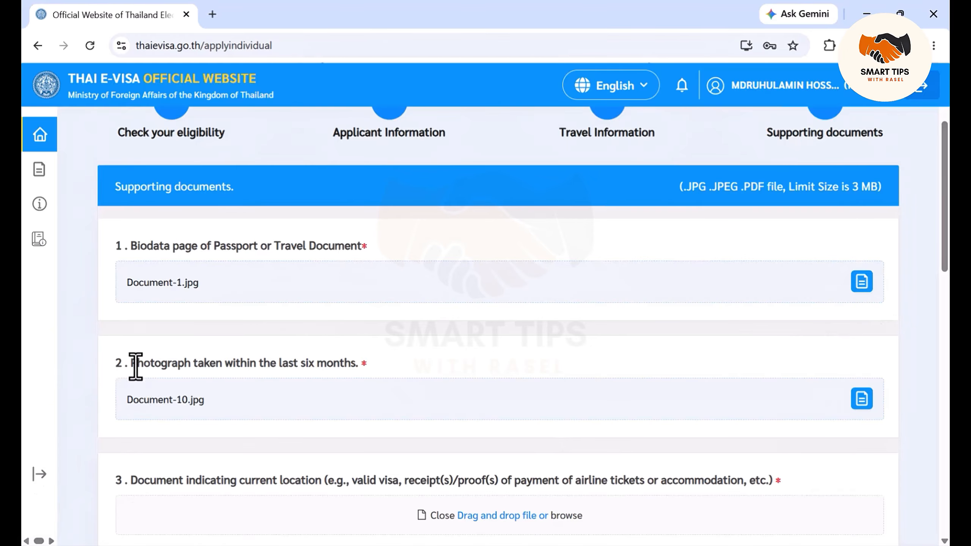
{"action": "scroll", "coordinate": [661, 427], "scroll_direction": "down", "scroll_amount": 2}
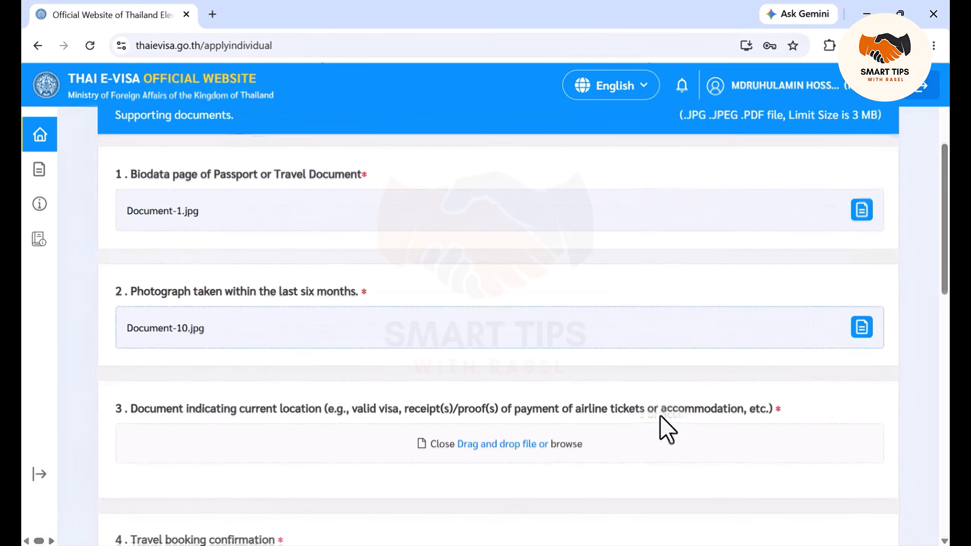
{"action": "scroll", "coordinate": [797, 373], "scroll_direction": "up", "scroll_amount": 2}
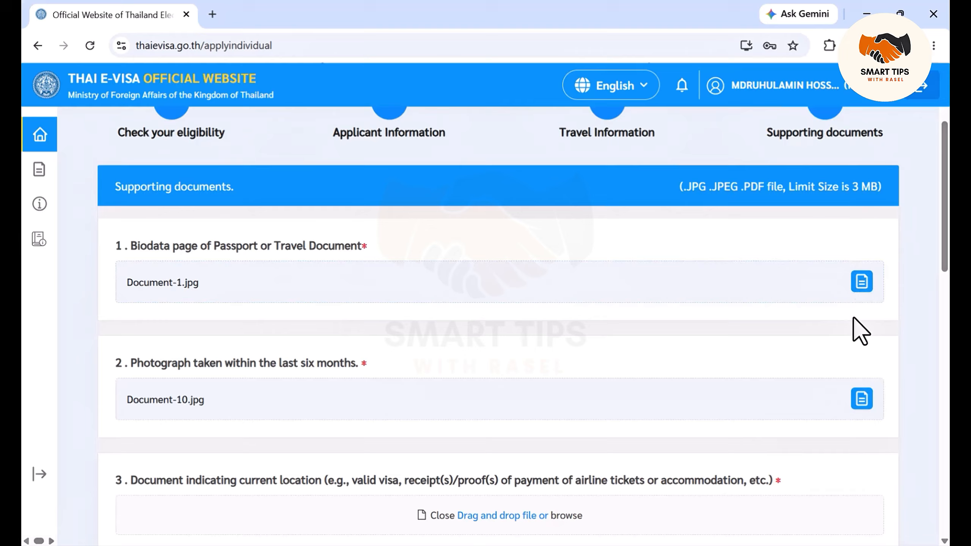
{"action": "scroll", "coordinate": [484, 321], "scroll_direction": "down", "scroll_amount": 6}
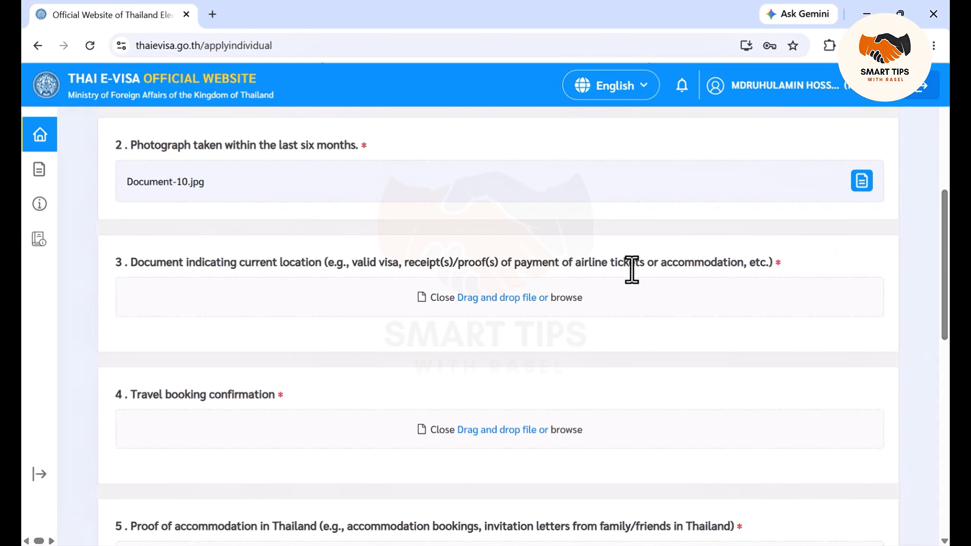
- Look at the file selection for the current location document and the travel booking confirmation without choosing a file
{"action": "left_click", "coordinate": [500, 299]}
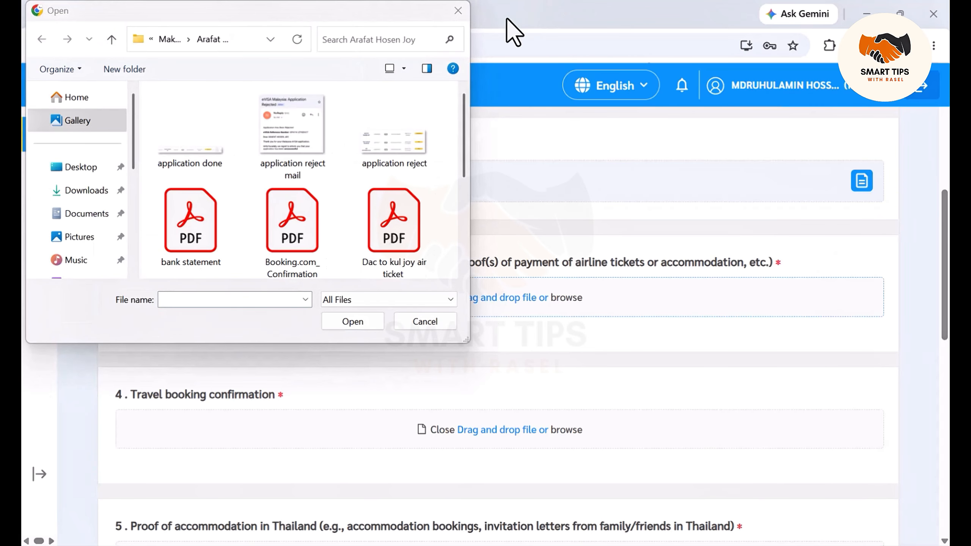
{"action": "left_click", "coordinate": [452, 13]}
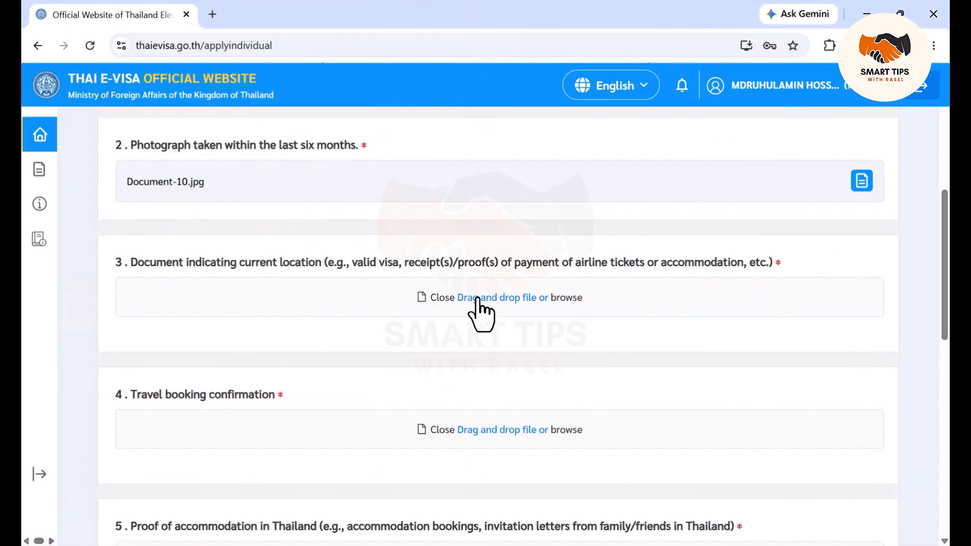
{"action": "scroll", "coordinate": [344, 336], "scroll_direction": "down", "scroll_amount": 2}
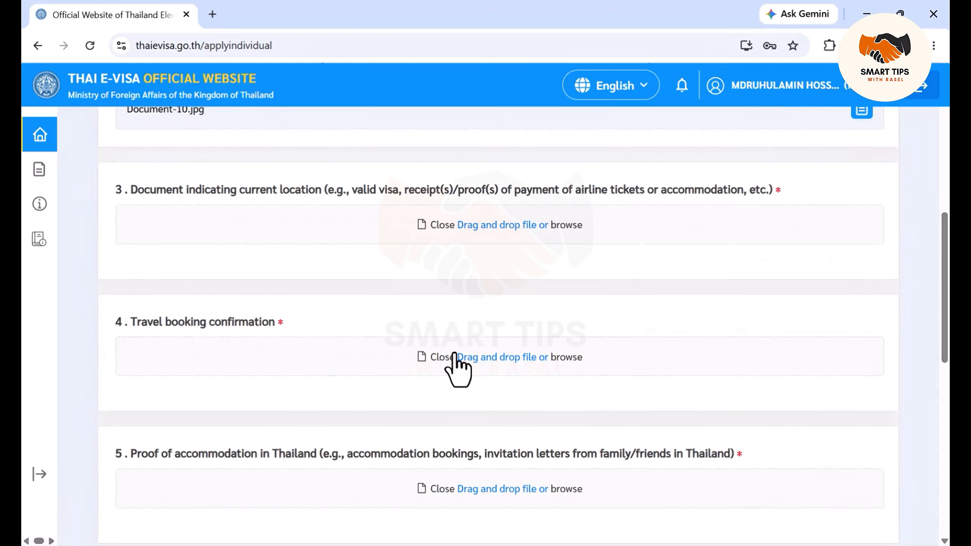
{"action": "left_click", "coordinate": [500, 358]}
{"action": "left_click", "coordinate": [448, 15]}
- Check the accommodation proof and financial evidence requirements, and finish the supporting documents stage to bring up the application preview
{"action": "scroll", "coordinate": [436, 402], "scroll_direction": "down", "scroll_amount": 5}
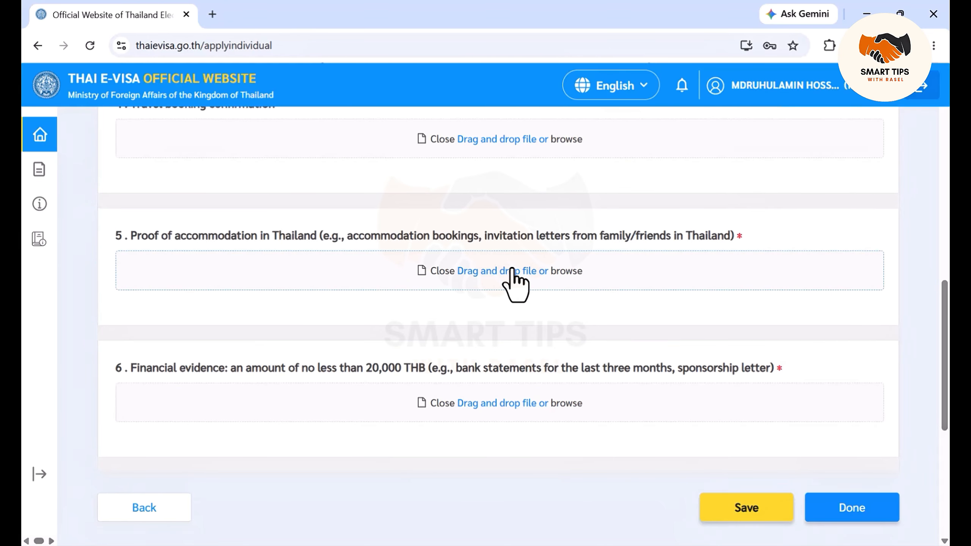
{"action": "scroll", "coordinate": [514, 323], "scroll_direction": "down", "scroll_amount": 2}
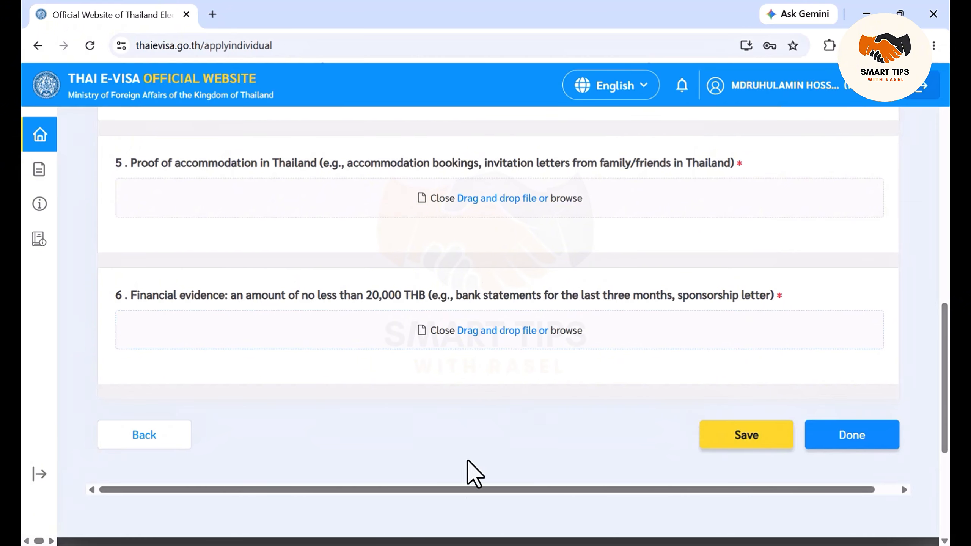
{"action": "scroll", "coordinate": [682, 364], "scroll_direction": "down", "scroll_amount": 2}
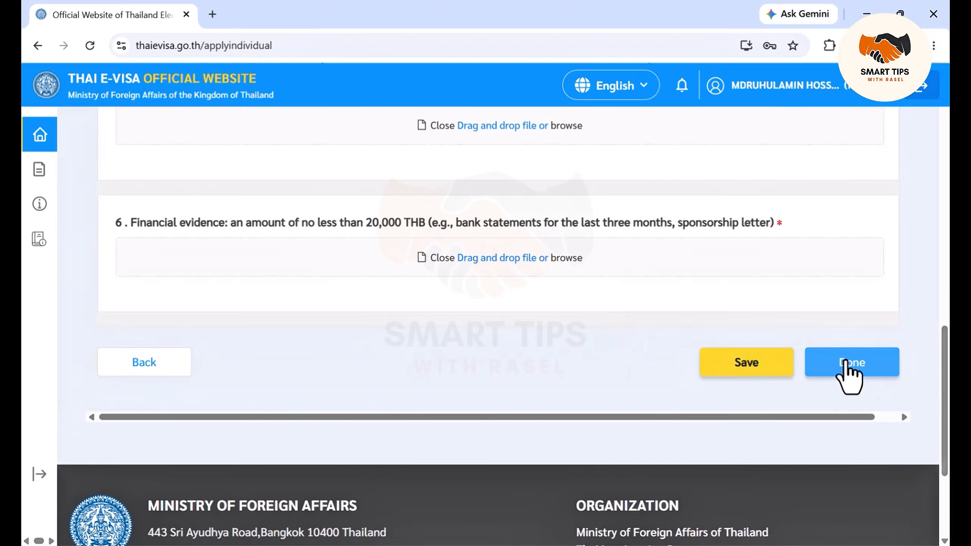
{"action": "left_click", "coordinate": [845, 362]}
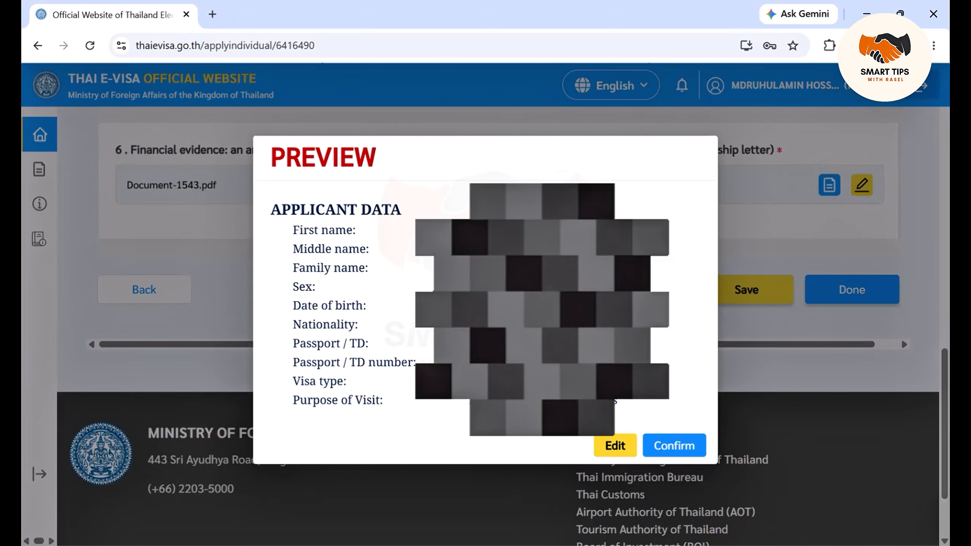
- Confirm the applicant data in the preview, including the name and passport number check, and accept the application declaration
{"action": "left_click", "coordinate": [676, 455]}
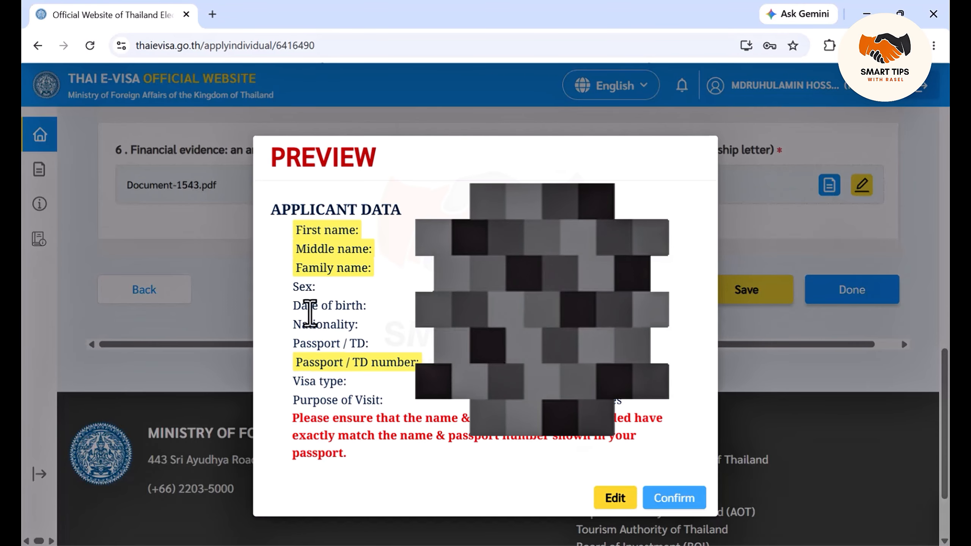
{"action": "left_click", "coordinate": [693, 502]}
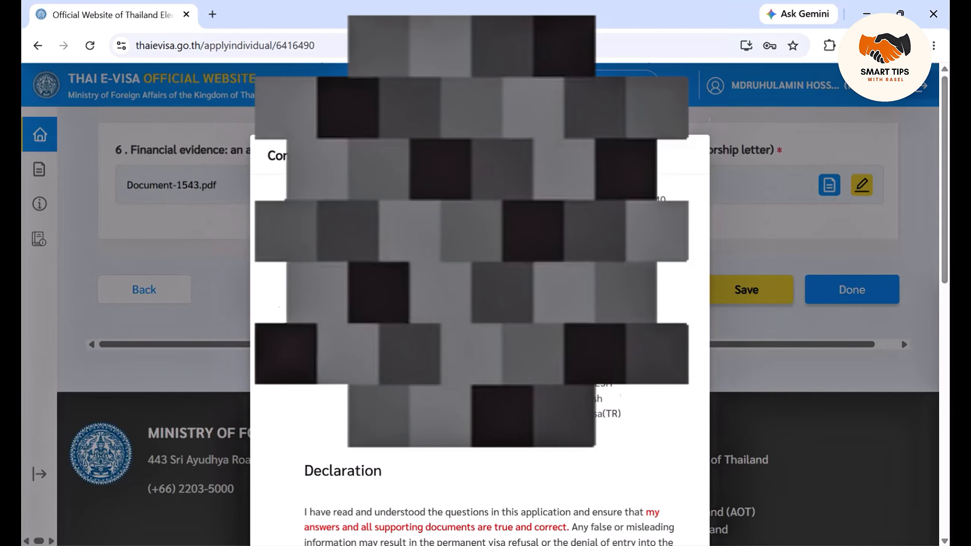
{"action": "scroll", "coordinate": [278, 189], "scroll_direction": "down", "scroll_amount": 10}
{"action": "scroll", "coordinate": [478, 268], "scroll_direction": "down", "scroll_amount": 5}
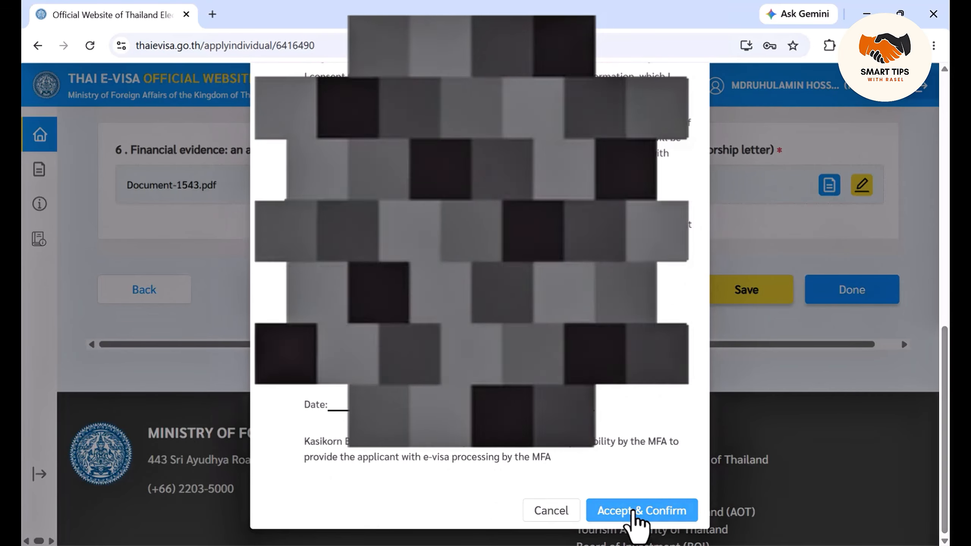
{"action": "left_click", "coordinate": [638, 513]}
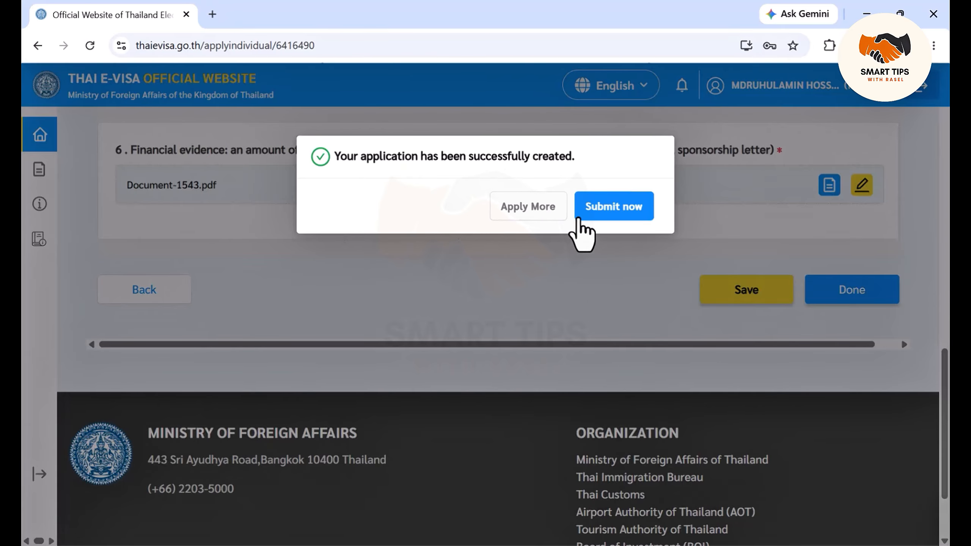
- Submit the created application, select the Tourist Visa(TR) entry among those ready to submit, and proceed to payment
{"action": "left_click", "coordinate": [628, 225]}
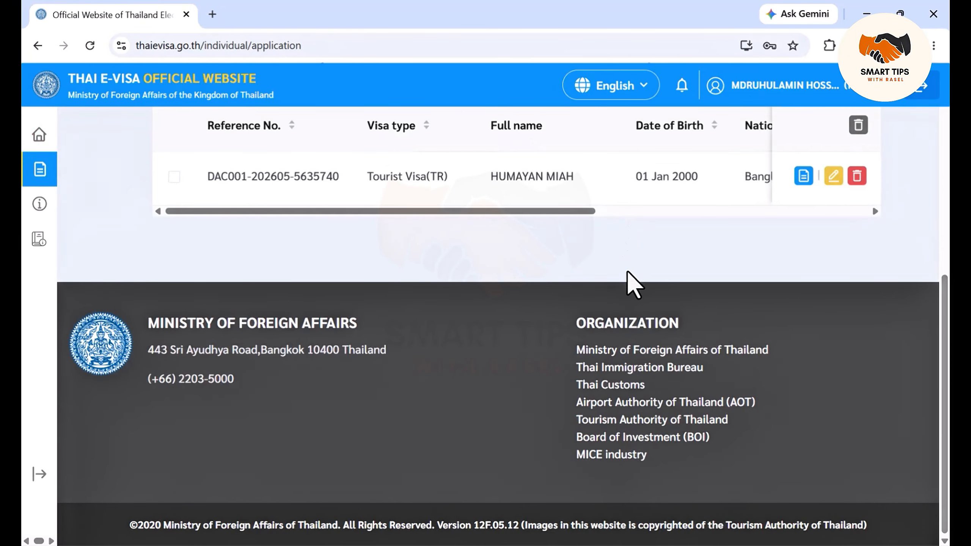
{"action": "scroll", "coordinate": [552, 440], "scroll_direction": "down", "scroll_amount": 2}
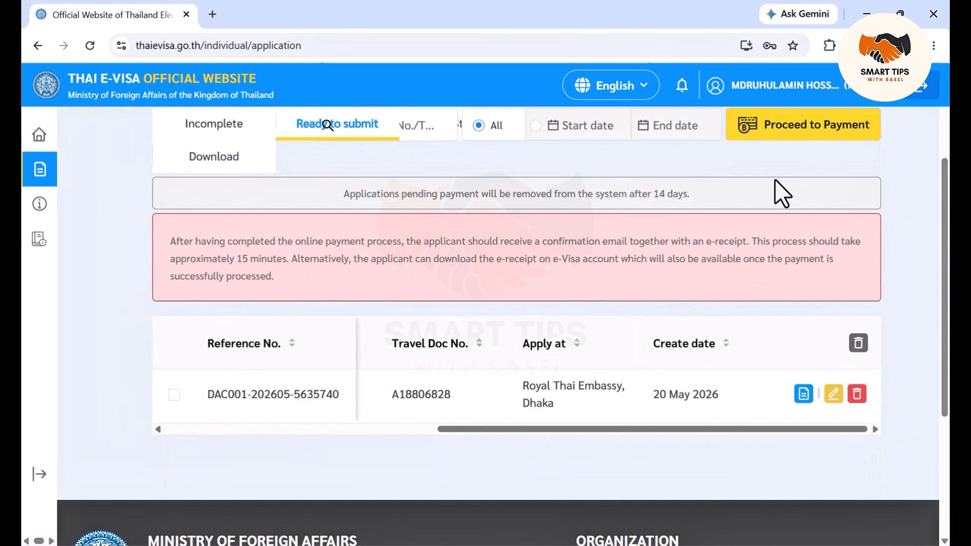
{"action": "left_click", "coordinate": [174, 395]}
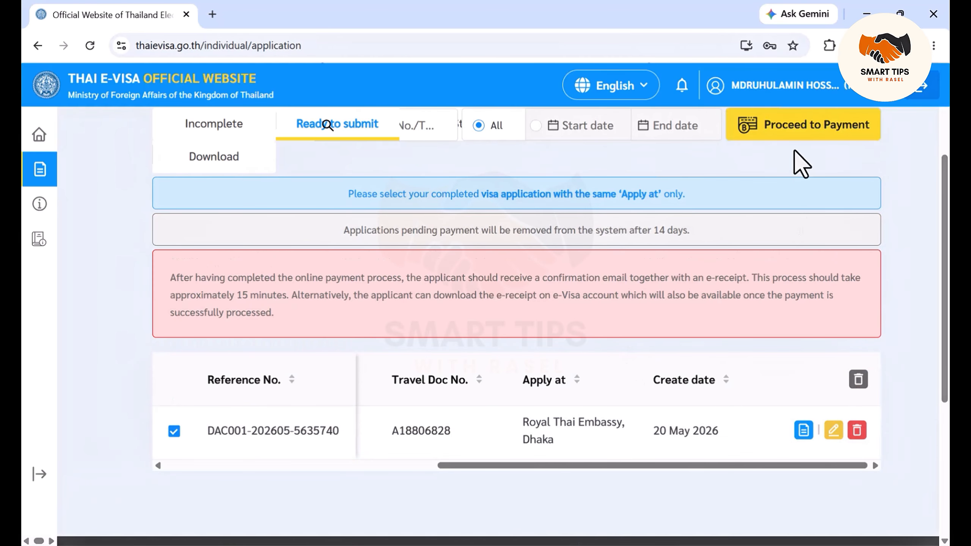
{"action": "left_click", "coordinate": [827, 149]}
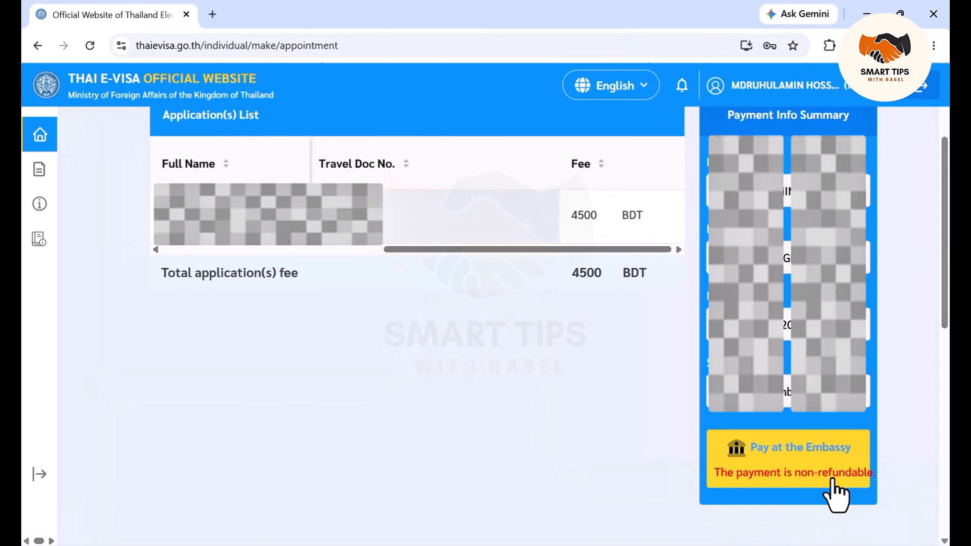
- Choose to pay at the Embassy, confirm that the information is correct, and open the downloaded payment summary PDF
{"action": "left_click", "coordinate": [807, 482]}
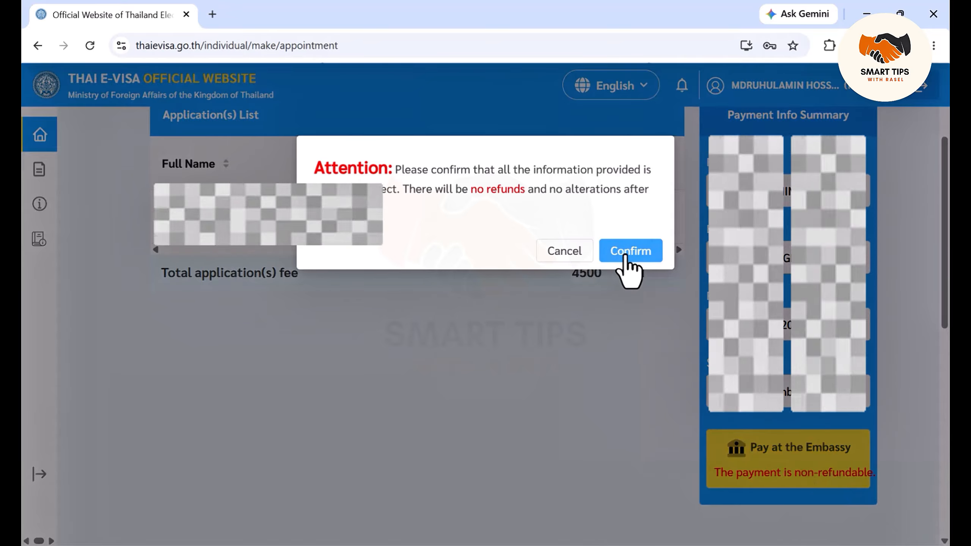
{"action": "left_click", "coordinate": [636, 256]}
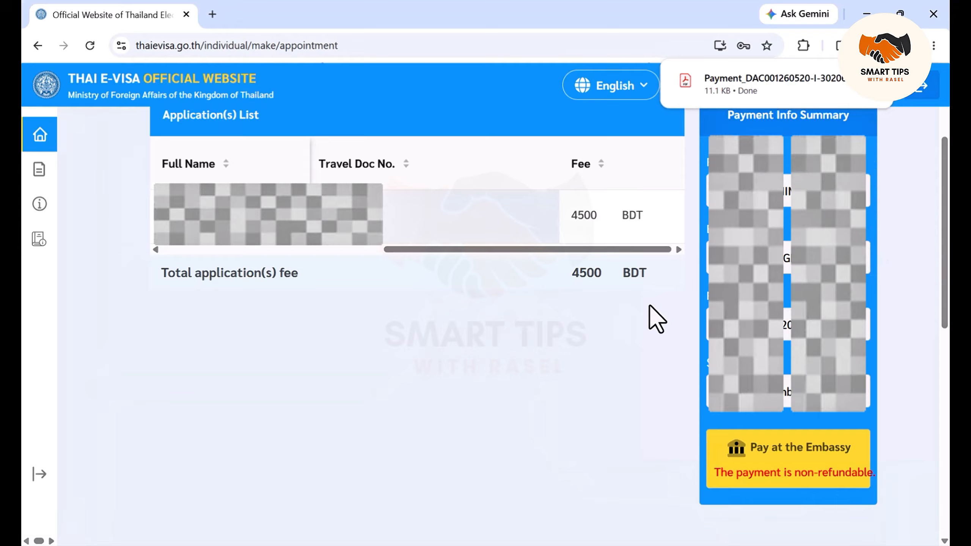
{"action": "mouse_move", "coordinate": [778, 104]}
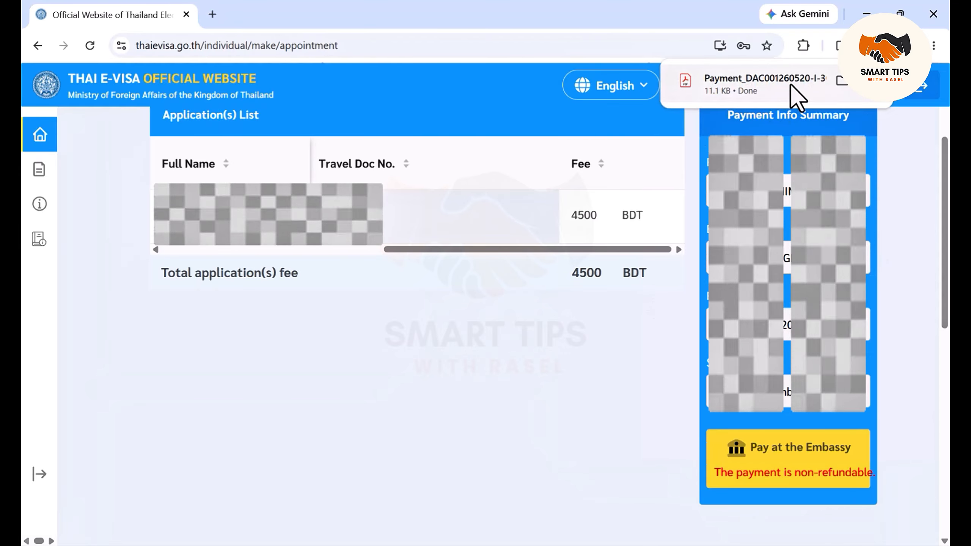
{"action": "left_click", "coordinate": [763, 88]}
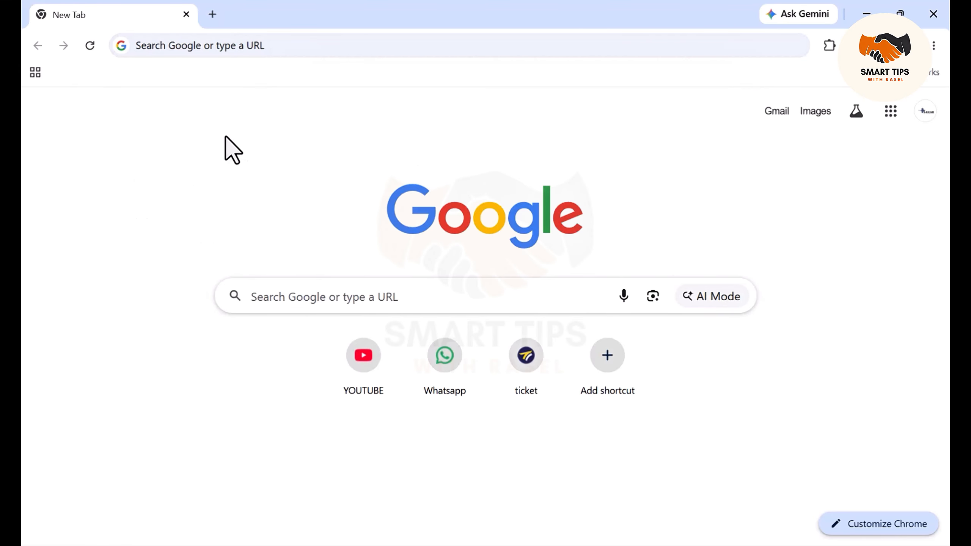
- Search the web for "thai e visa payment" and go to the Commercial Bank's Thai eVisa payment page
{"action": "left_click", "coordinate": [188, 50]}
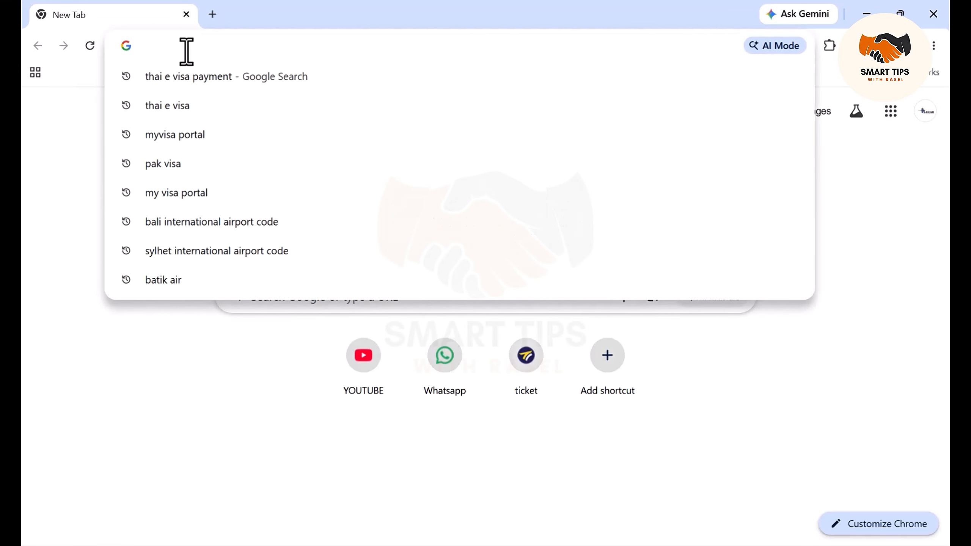
{"action": "type", "text": "thai e"}
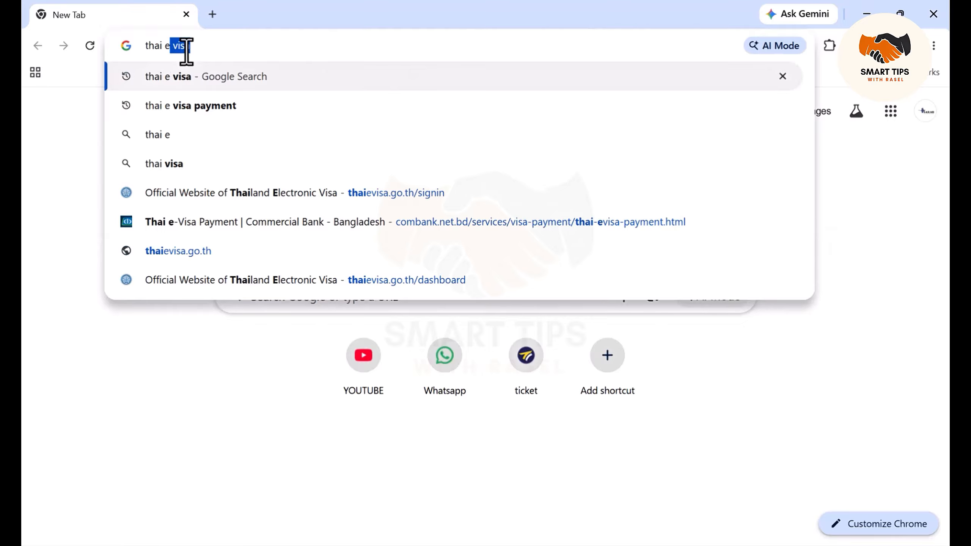
{"action": "type", "text": " visa"}
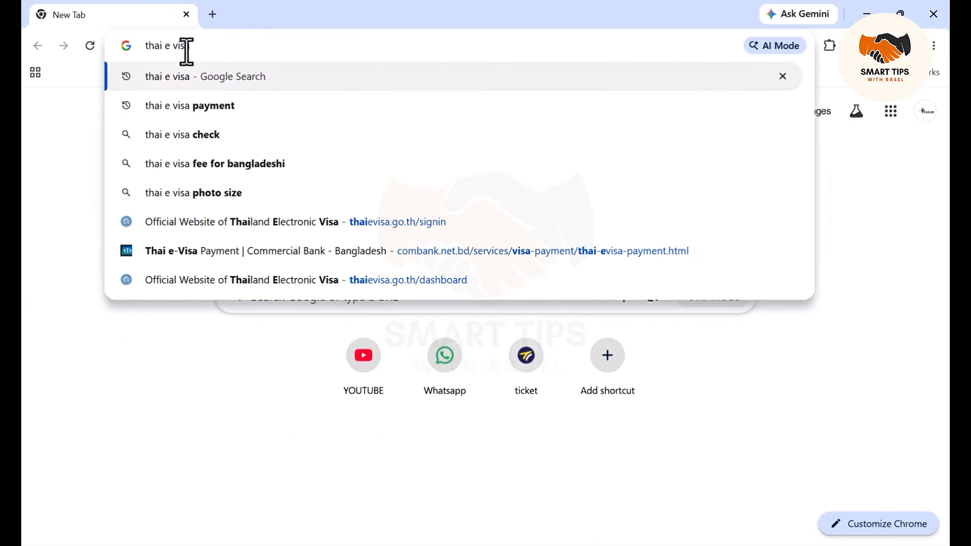
{"action": "type", "text": " paymen"}
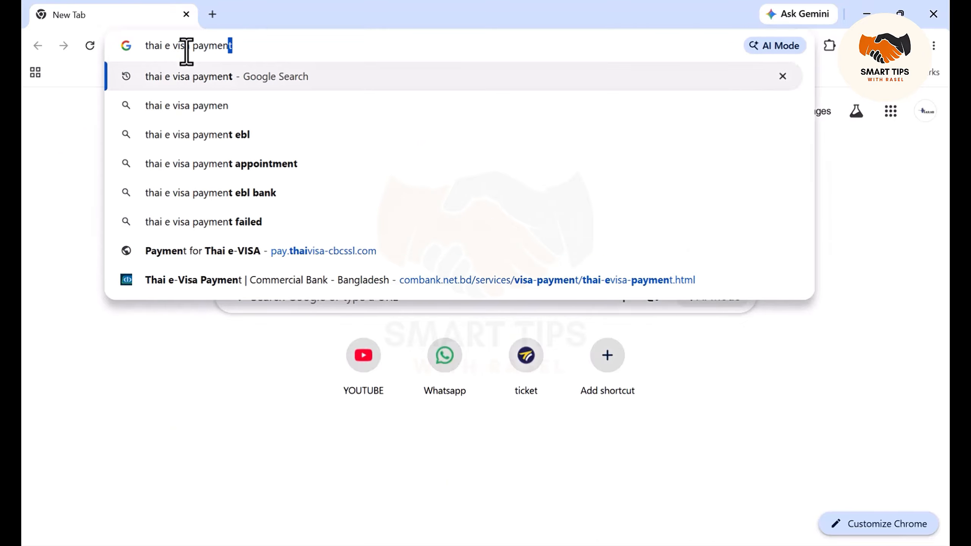
{"action": "type", "text": "t"}
{"action": "key", "text": "Return"}
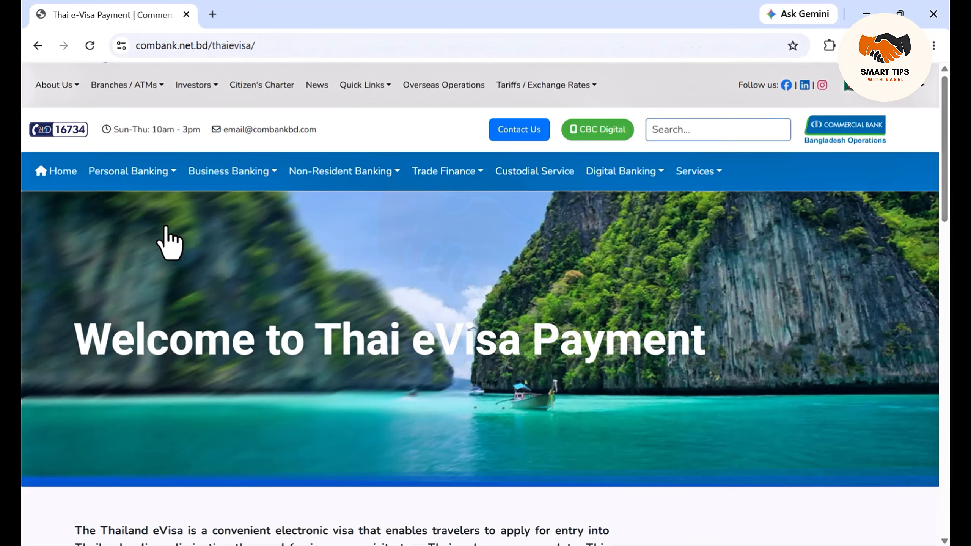
- Review the general instructions and disclaimer for Thai eVisa payment and proceed to the bank's payment portal
{"action": "scroll", "coordinate": [451, 260], "scroll_direction": "down", "scroll_amount": 20}
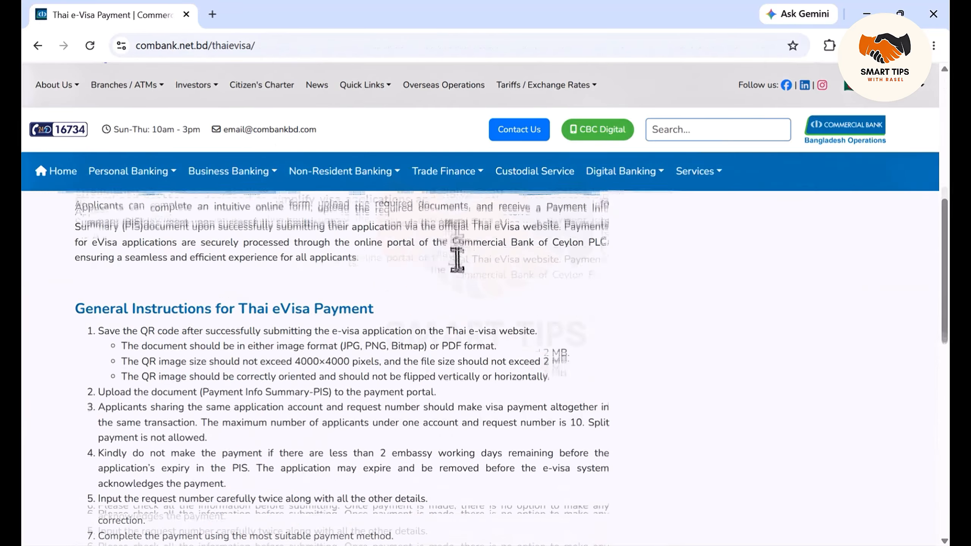
{"action": "scroll", "coordinate": [443, 309], "scroll_direction": "up", "scroll_amount": 3}
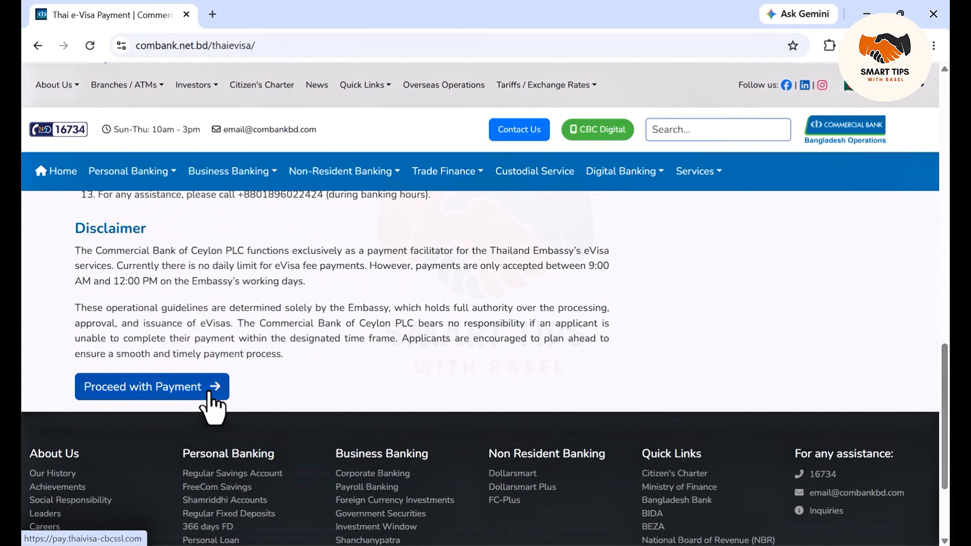
{"action": "left_click", "coordinate": [210, 394]}
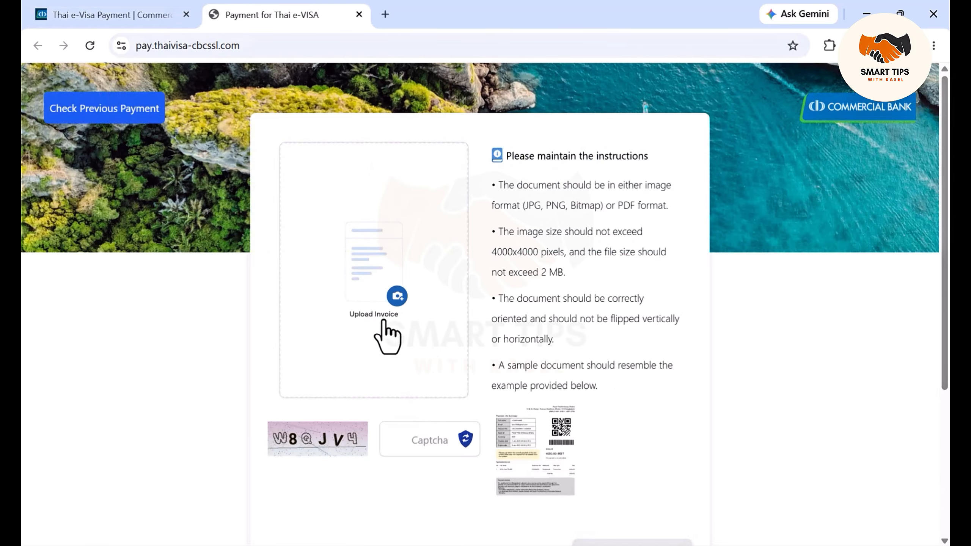
- Upload the payment summary PDF from the Downloads folder as the invoice
{"action": "left_click", "coordinate": [397, 296]}
{"action": "left_click", "coordinate": [86, 190]}
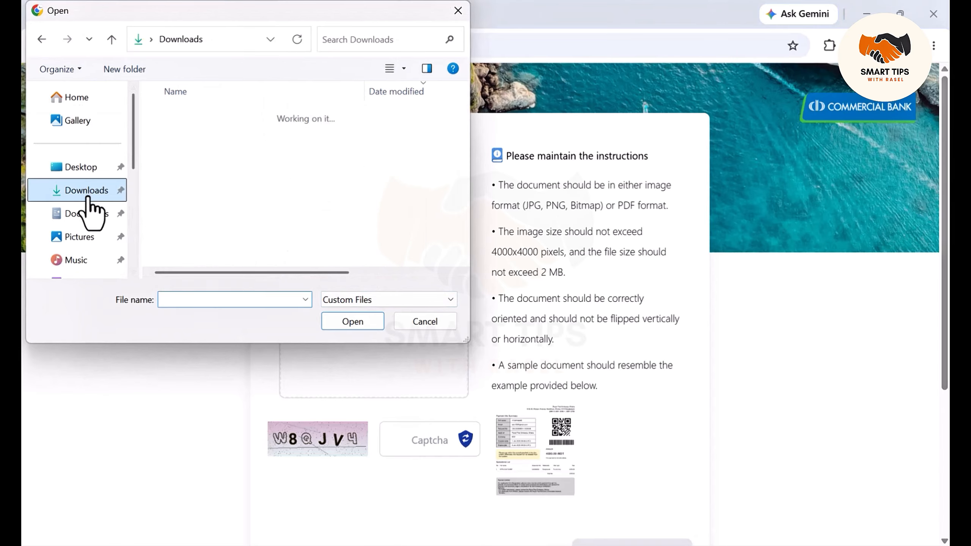
{"action": "left_click", "coordinate": [205, 134]}
{"action": "left_click", "coordinate": [352, 318]}
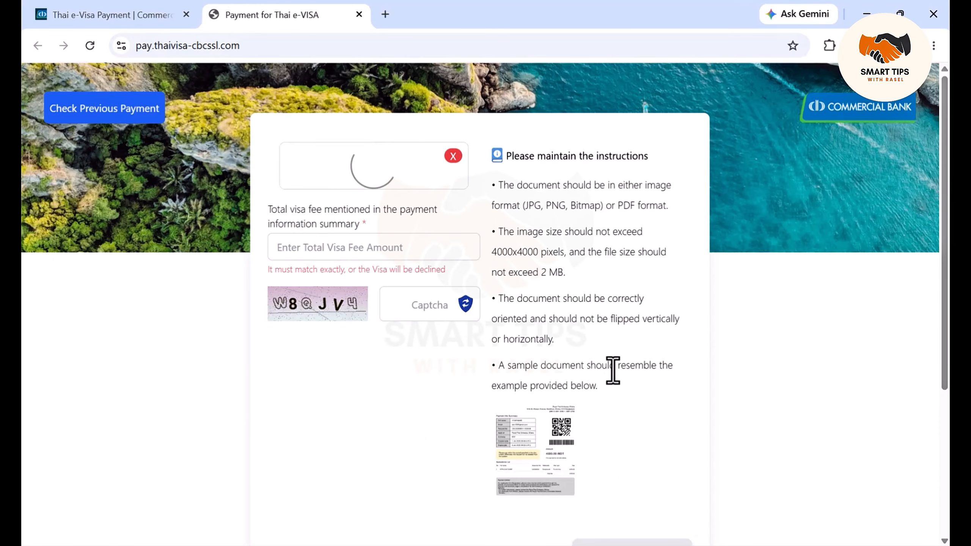
- Enter 4500 as the total visa fee, fill in the captcha code, and try to save and continue with the payment
{"action": "scroll", "coordinate": [566, 365], "scroll_direction": "down", "scroll_amount": 5}
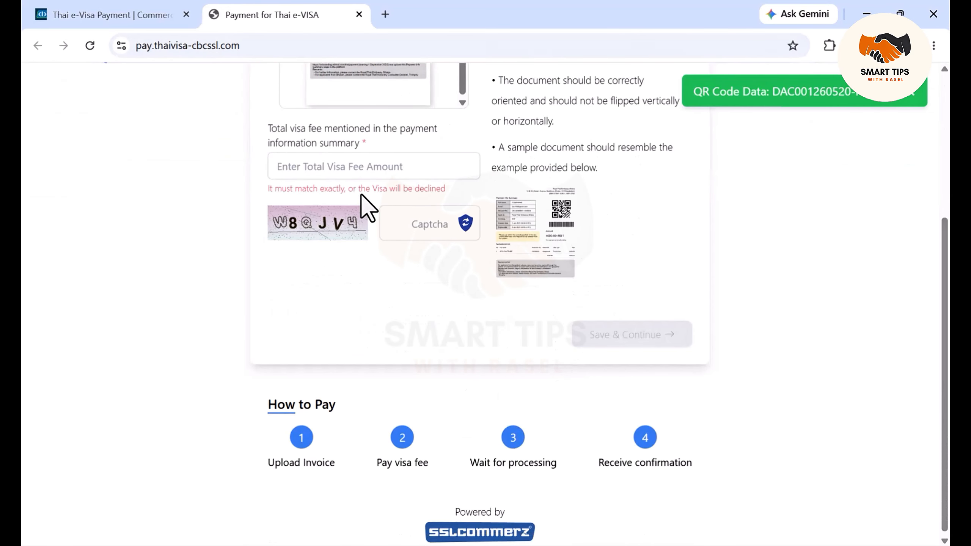
{"action": "scroll", "coordinate": [379, 176], "scroll_direction": "up", "scroll_amount": 2}
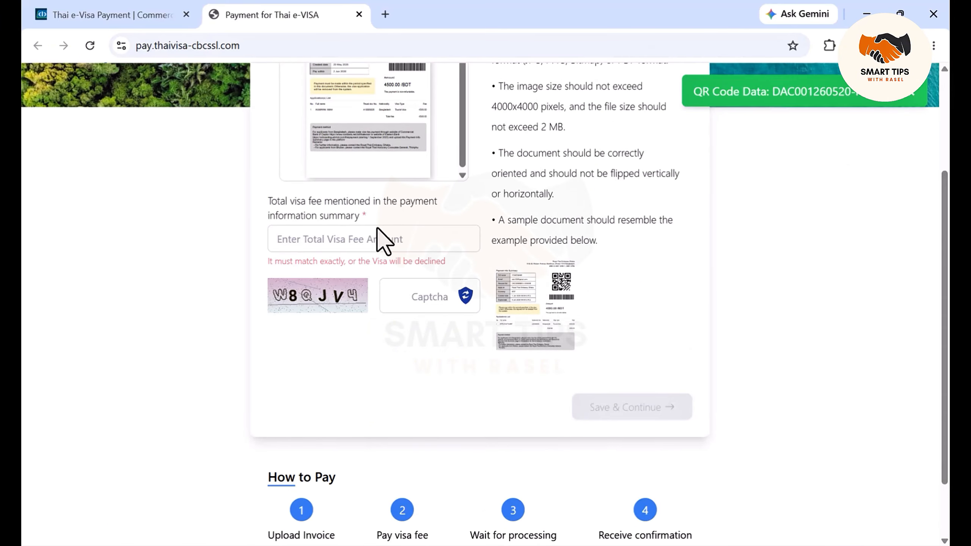
{"action": "left_click", "coordinate": [368, 238]}
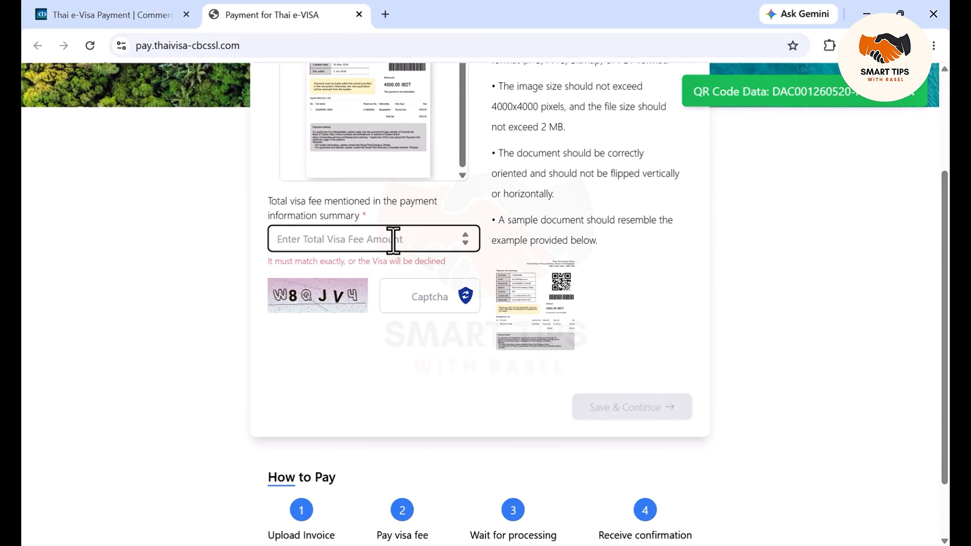
{"action": "type", "text": "4500"}
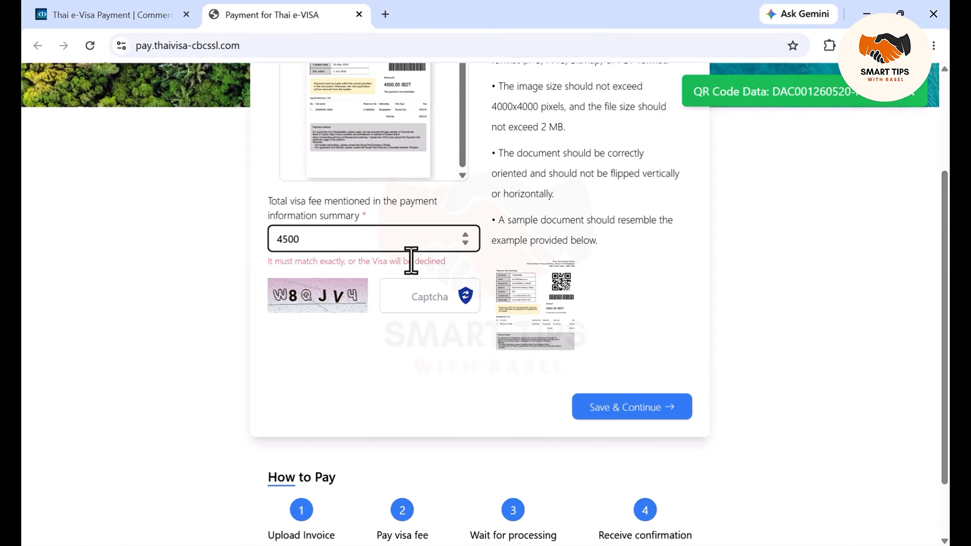
{"action": "left_click", "coordinate": [420, 300]}
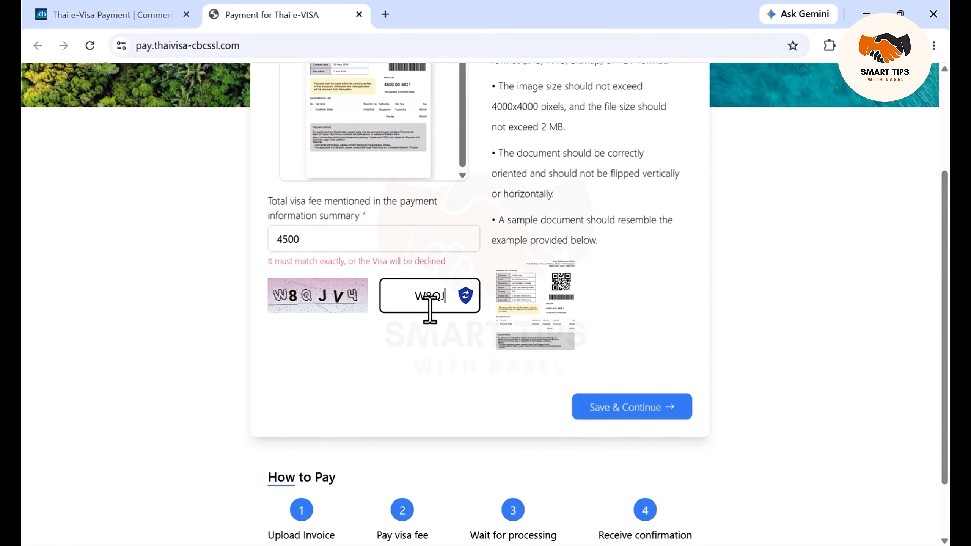
{"action": "type", "text": "V4"}
{"action": "left_click", "coordinate": [629, 409]}
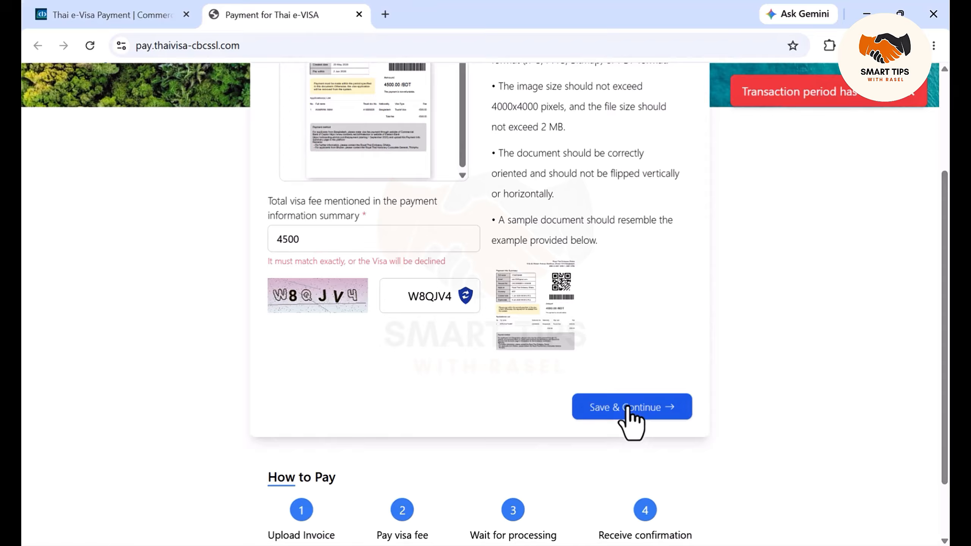
{"action": "scroll", "coordinate": [629, 409], "scroll_direction": "down", "scroll_amount": 2}
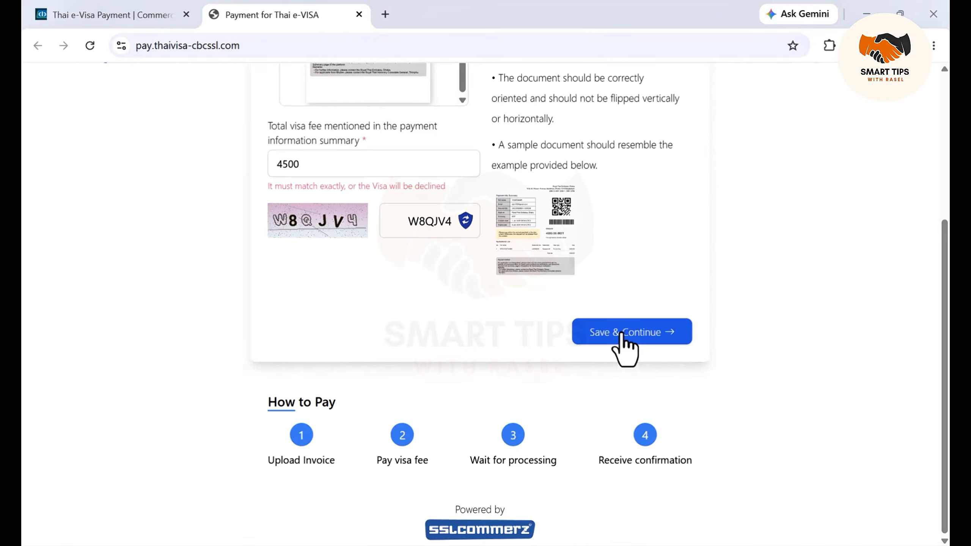